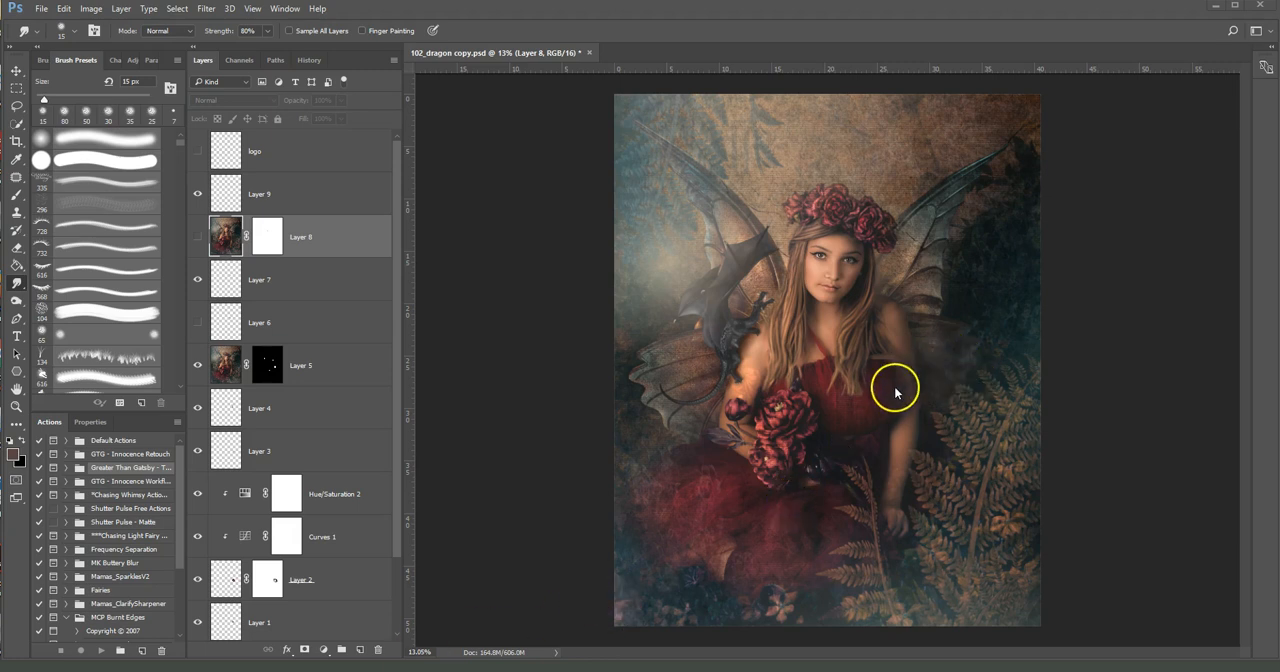
Examine the roses, flower bud, face, hair and arm edges of the portrait at close range
scroll(849, 420, up, 5)
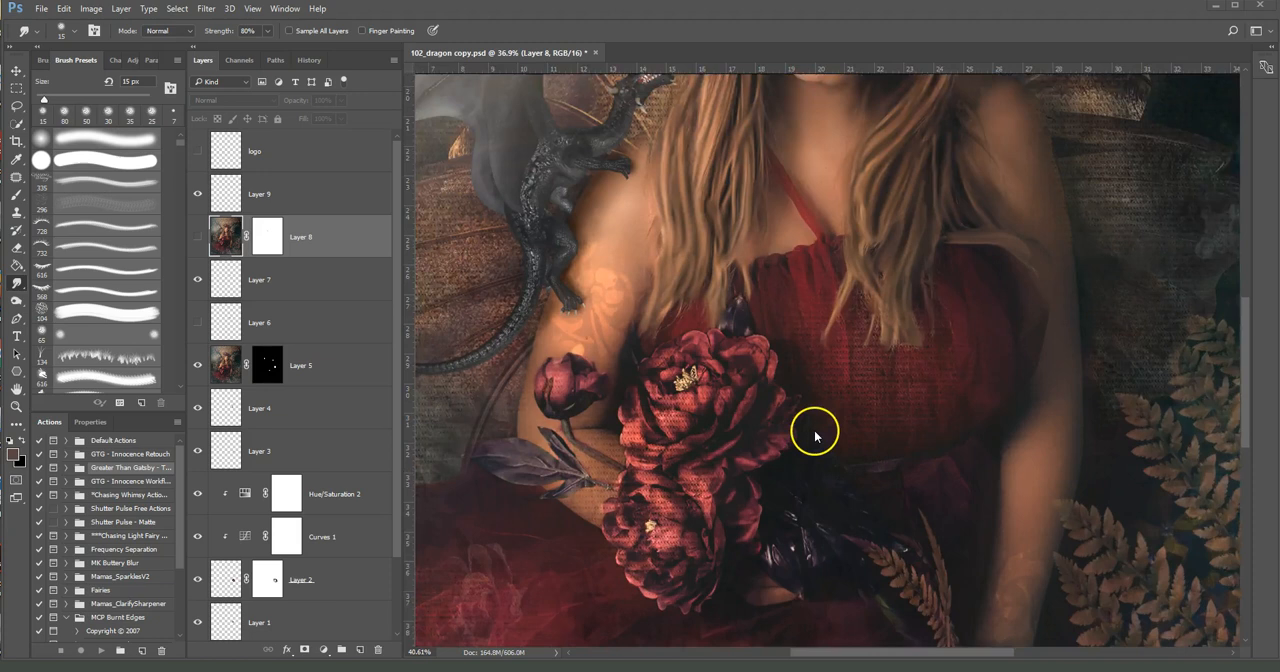
scroll(815, 435, up, 4)
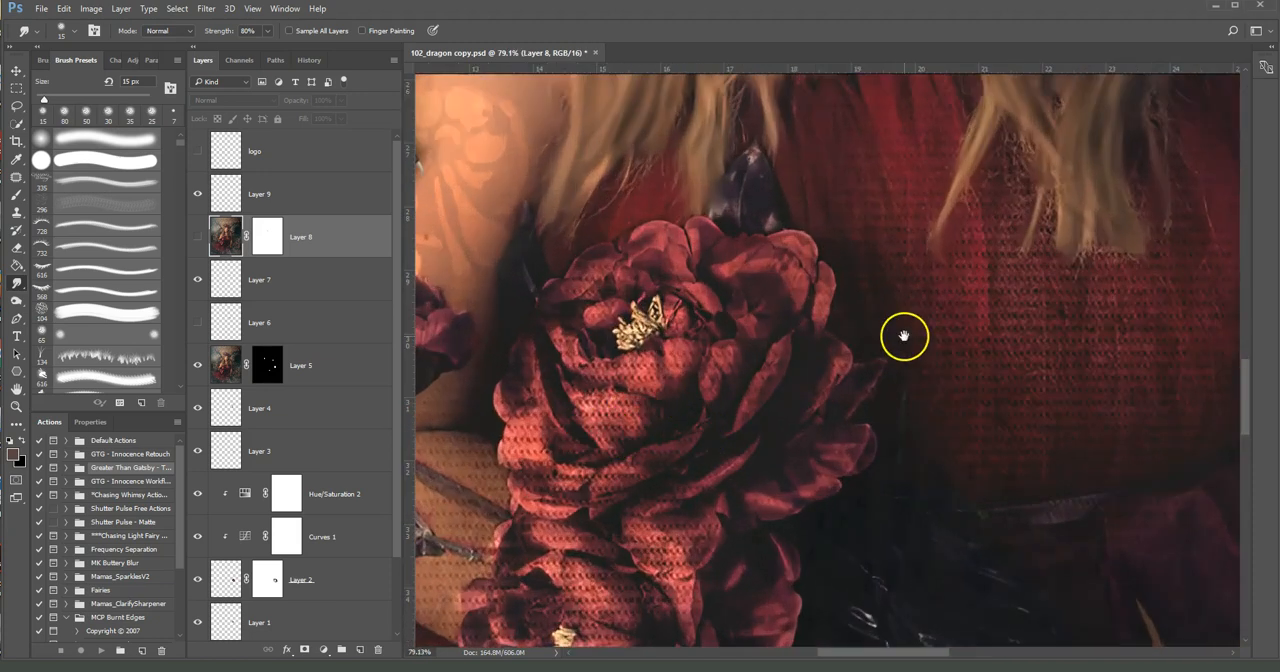
drag(614, 443, 951, 371)
drag(891, 451, 869, 445)
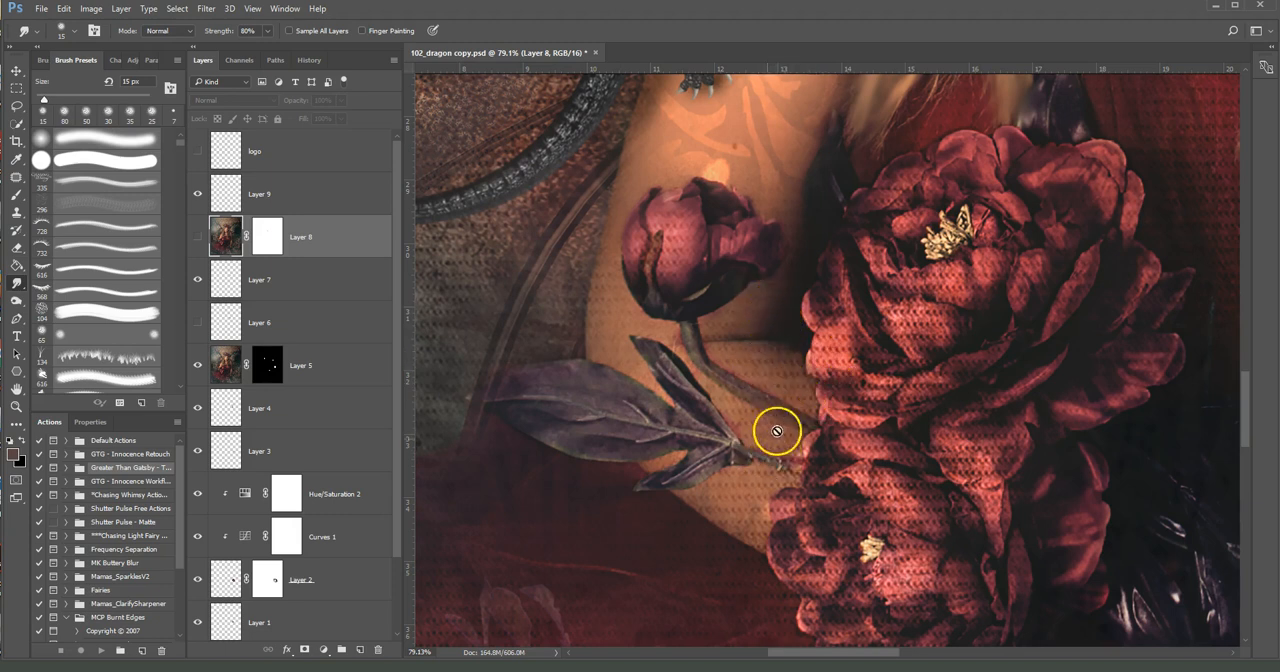
scroll(978, 356, down, 1)
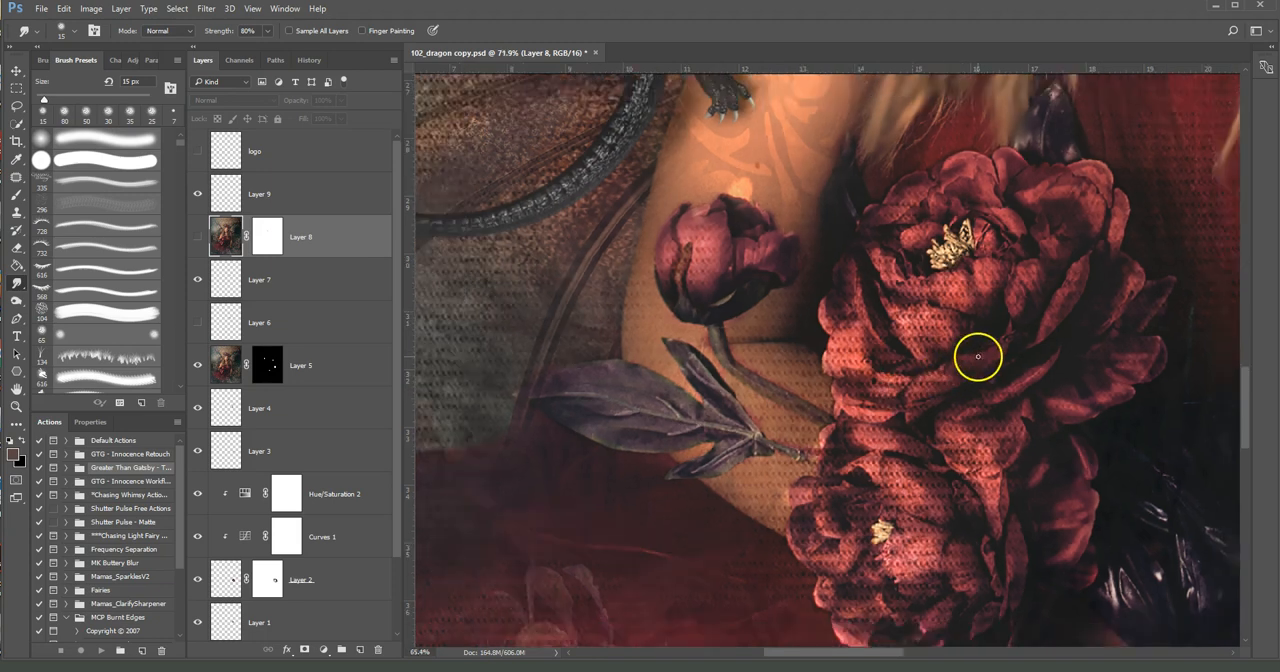
scroll(978, 356, down, 5)
scroll(978, 356, down, 1)
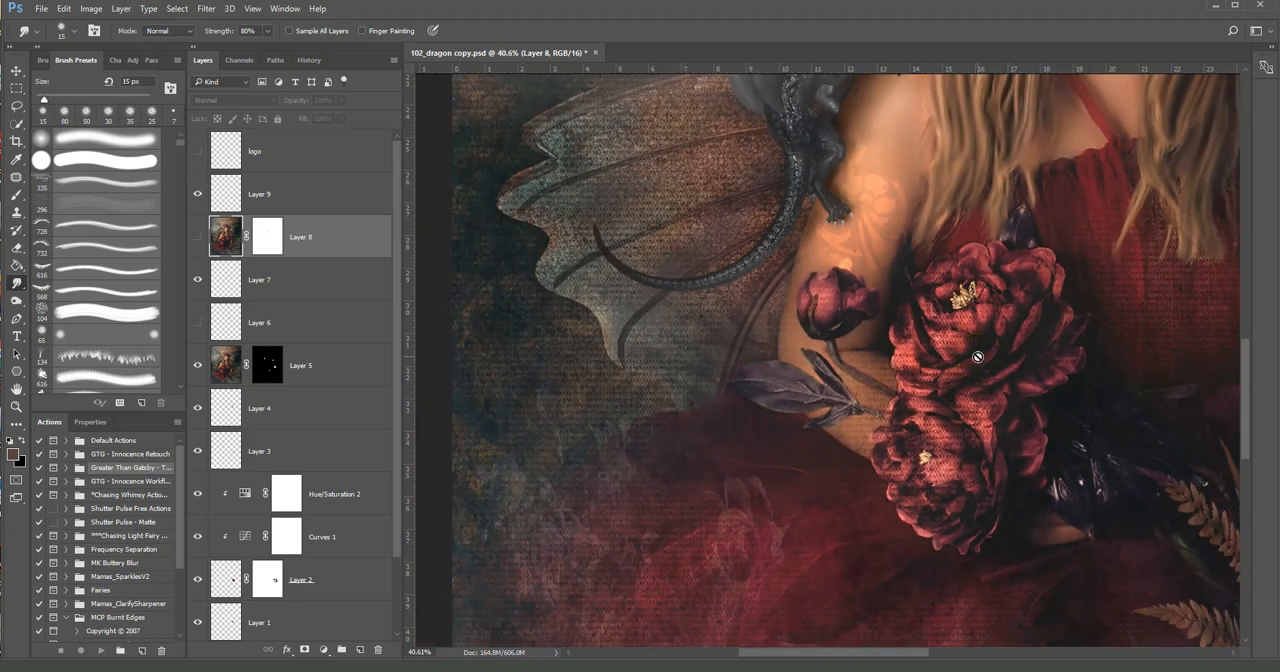
mouse_move(978, 356)
mouse_down()
mouse_move(874, 374)
mouse_move(815, 302)
mouse_move(824, 380)
mouse_move(948, 395)
mouse_up()
drag(1136, 234, 837, 449)
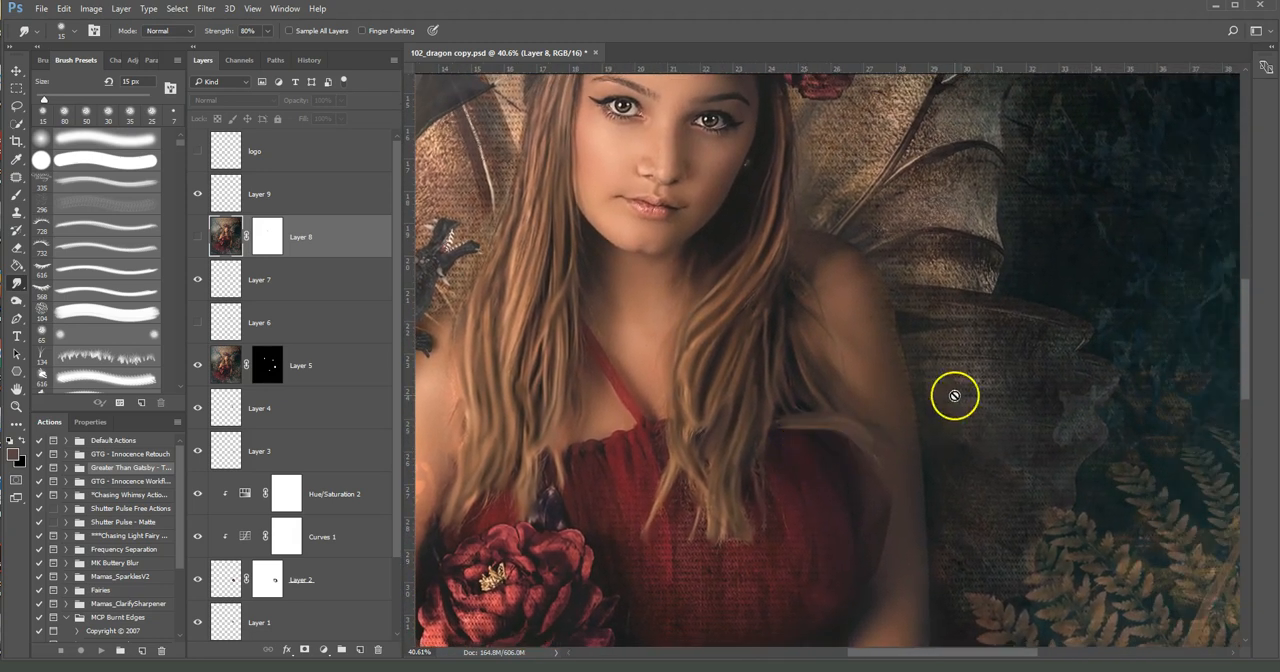
scroll(954, 396, up, 6)
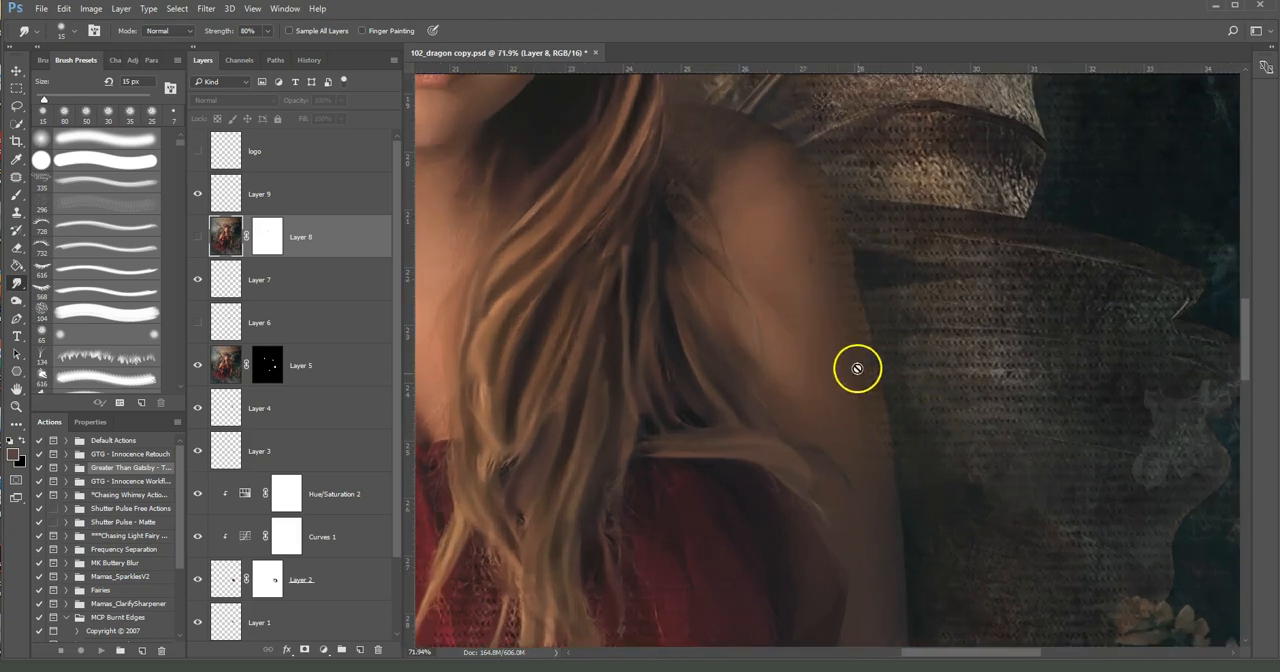
drag(815, 197, 909, 263)
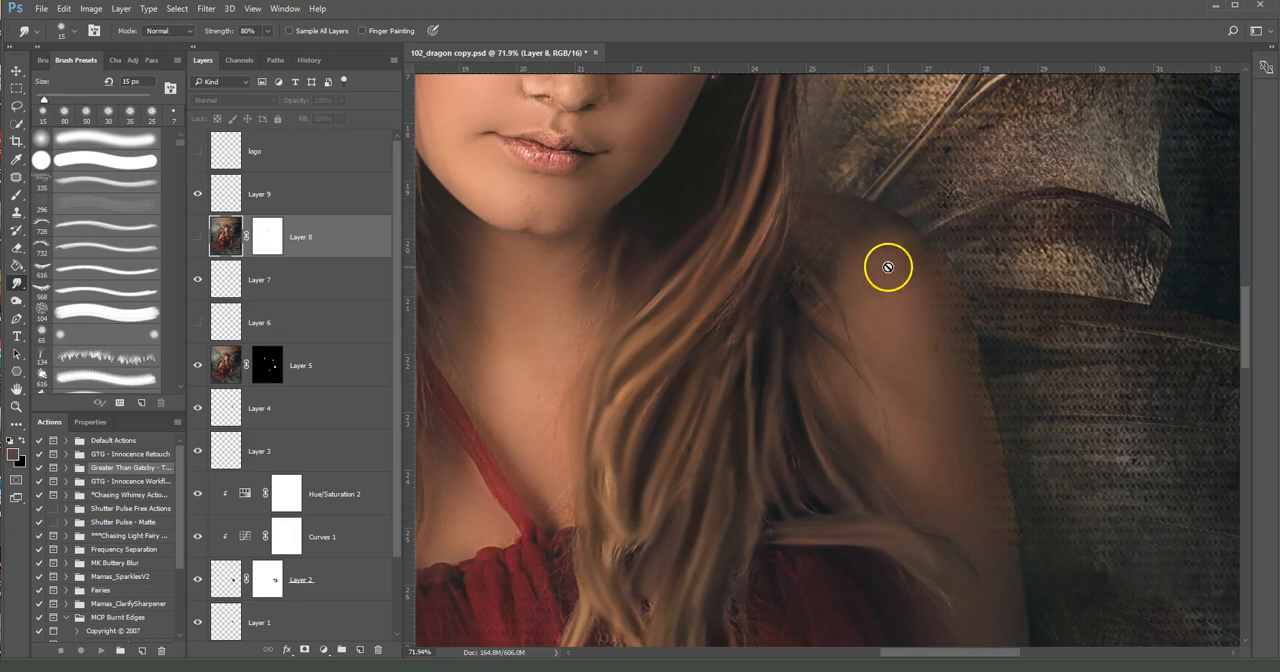
Compare the shoulder and arm edges with Layer 7 hidden and shown
click(198, 281)
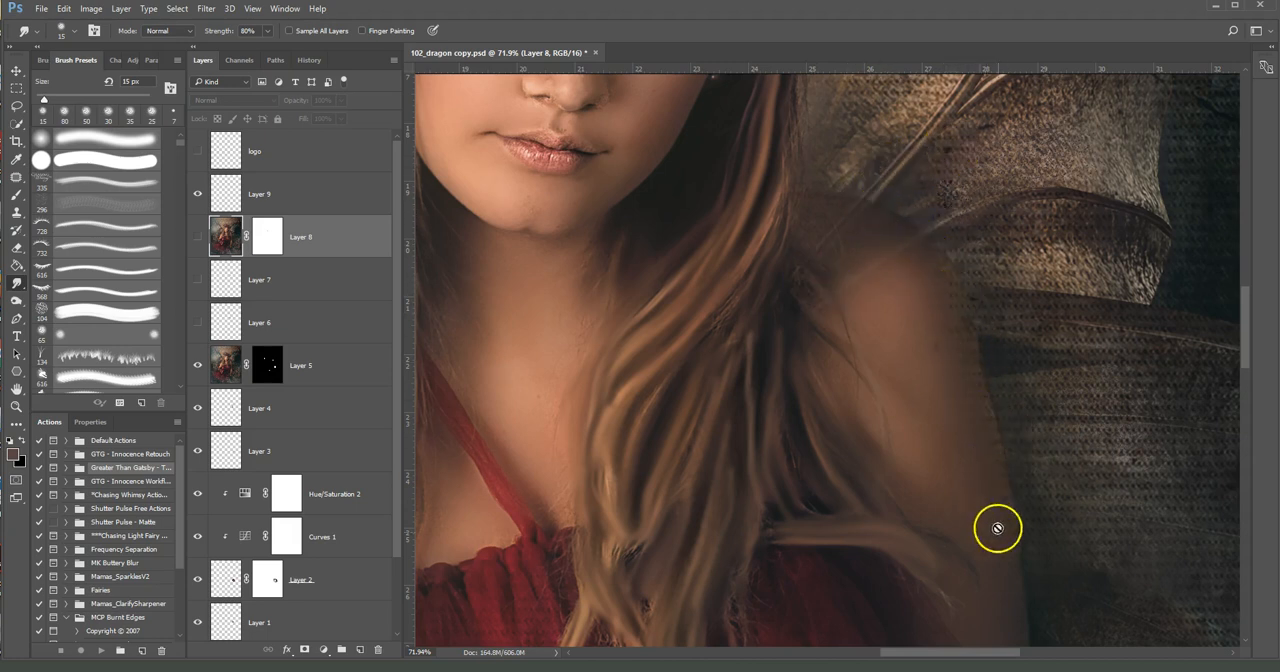
drag(723, 371, 862, 411)
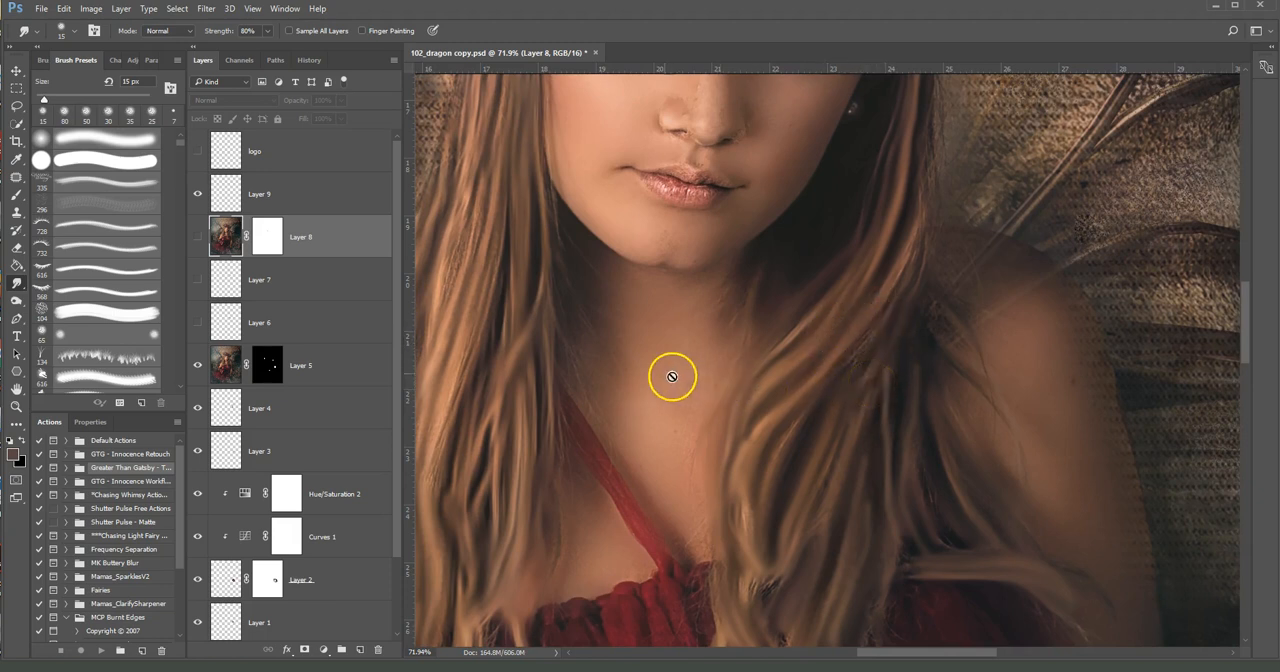
drag(674, 371, 886, 449)
drag(662, 407, 740, 403)
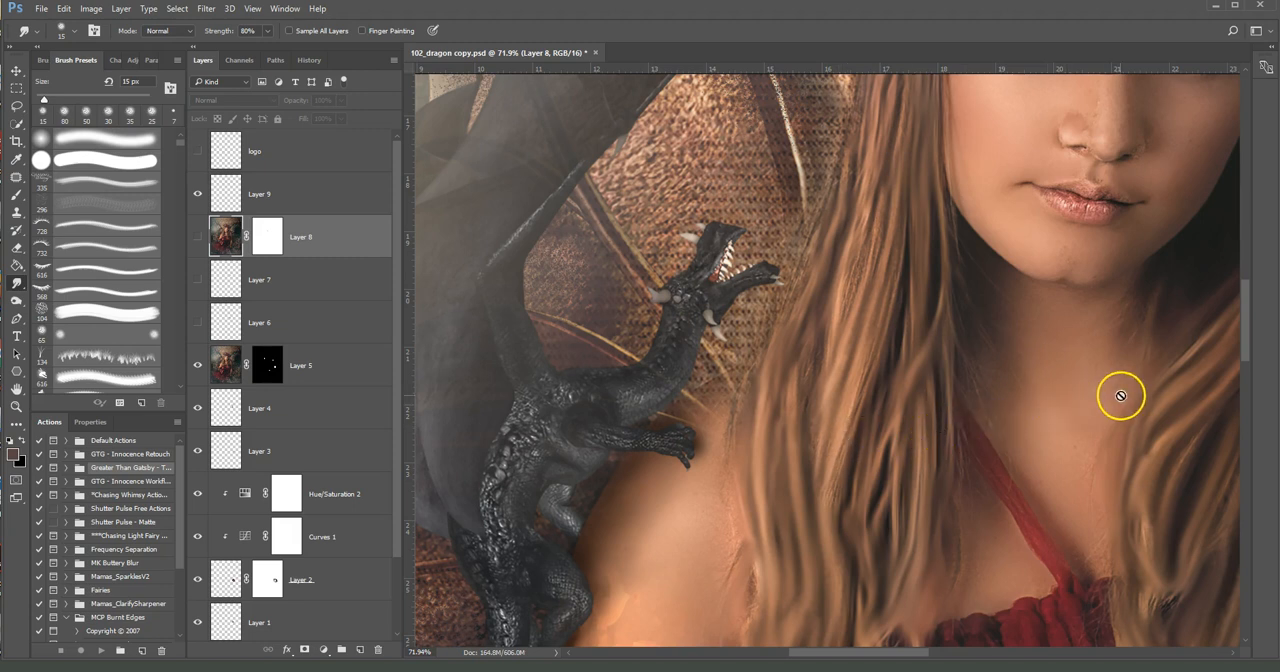
drag(1171, 420, 771, 417)
drag(980, 483, 777, 479)
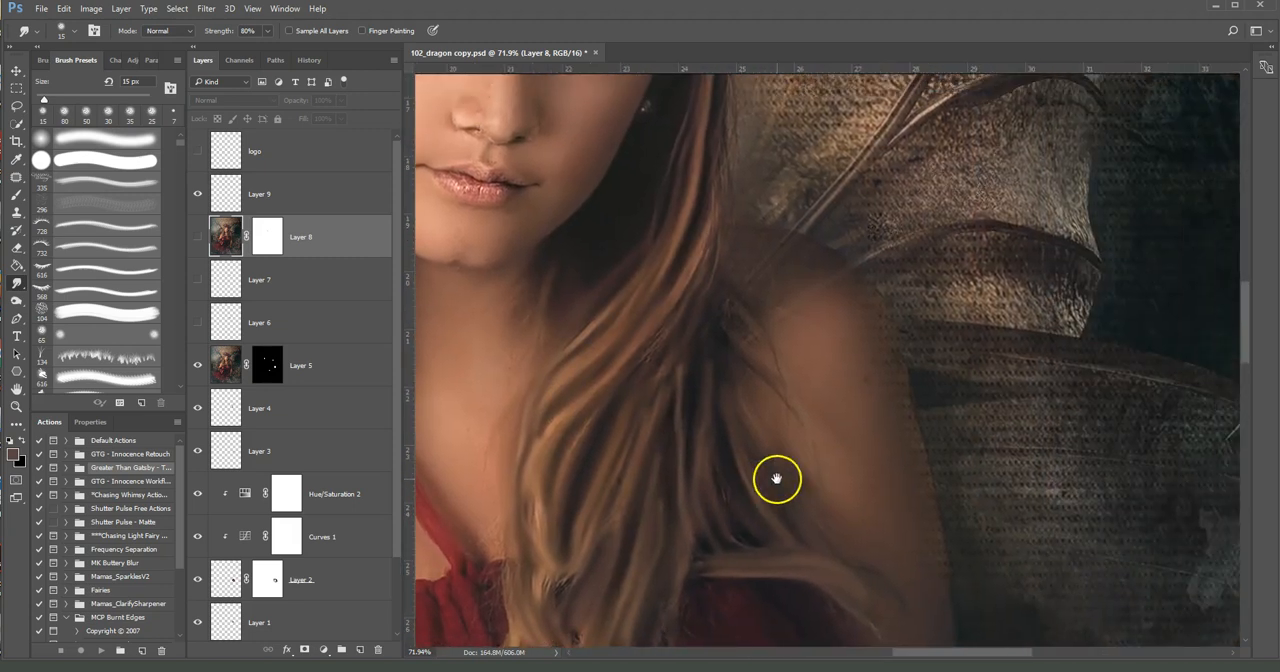
drag(834, 425, 923, 451)
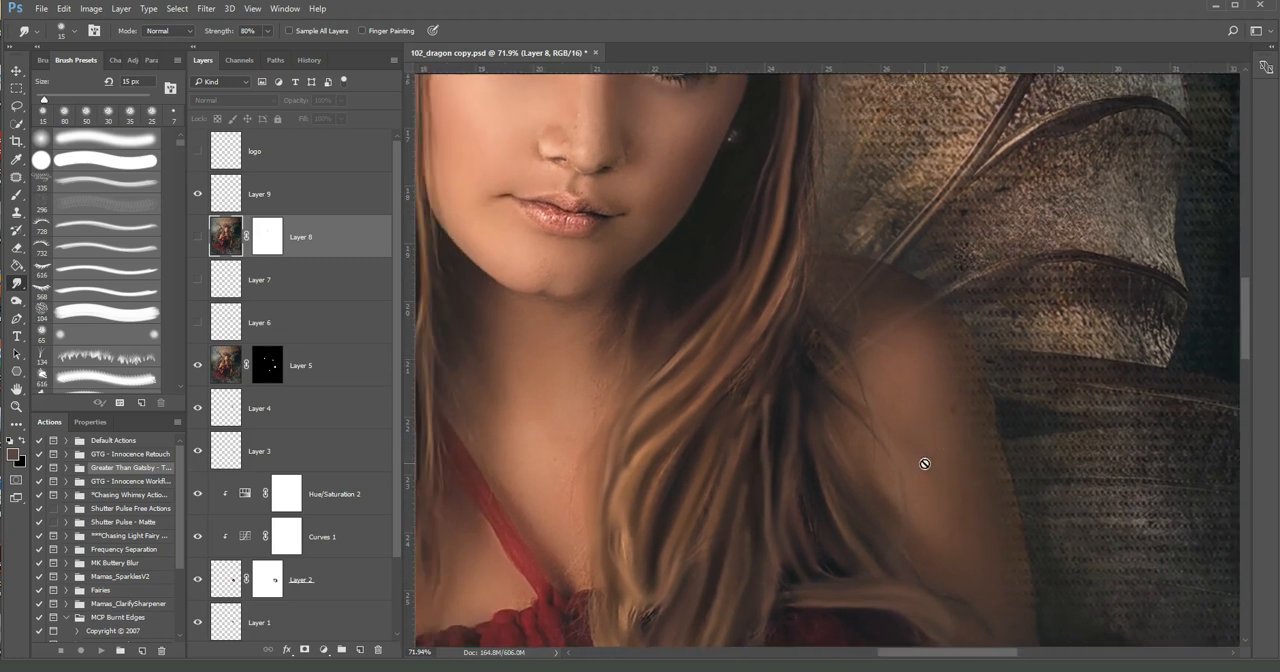
click(197, 280)
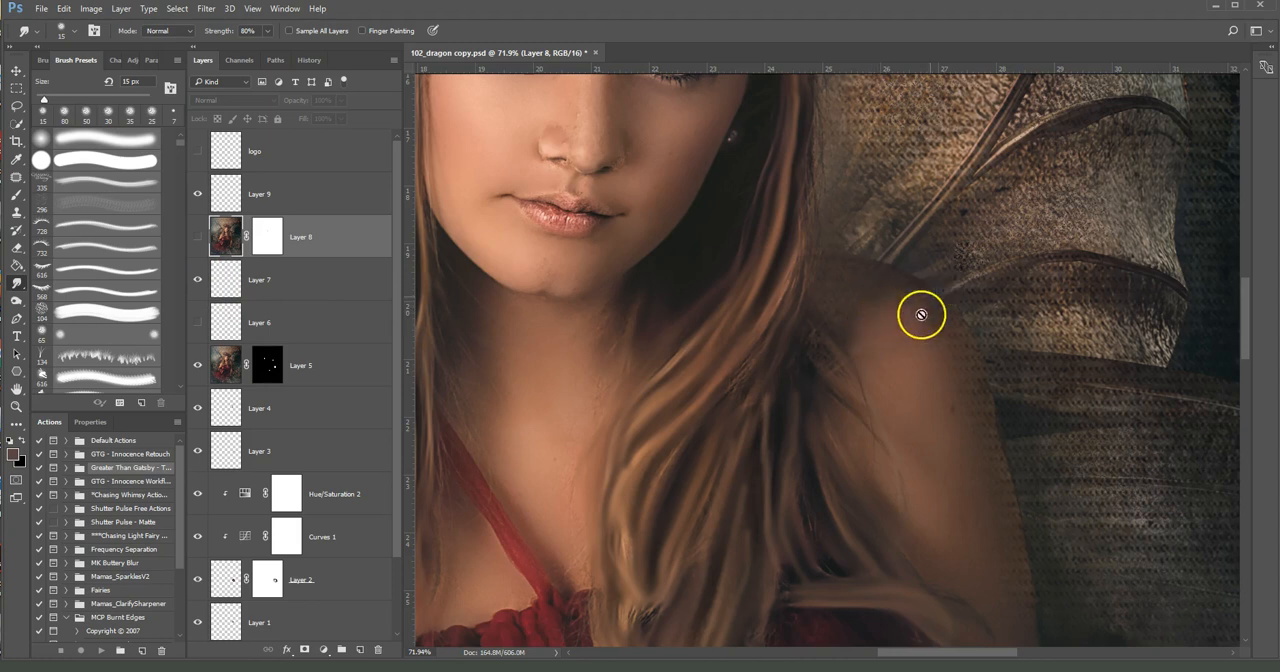
click(199, 284)
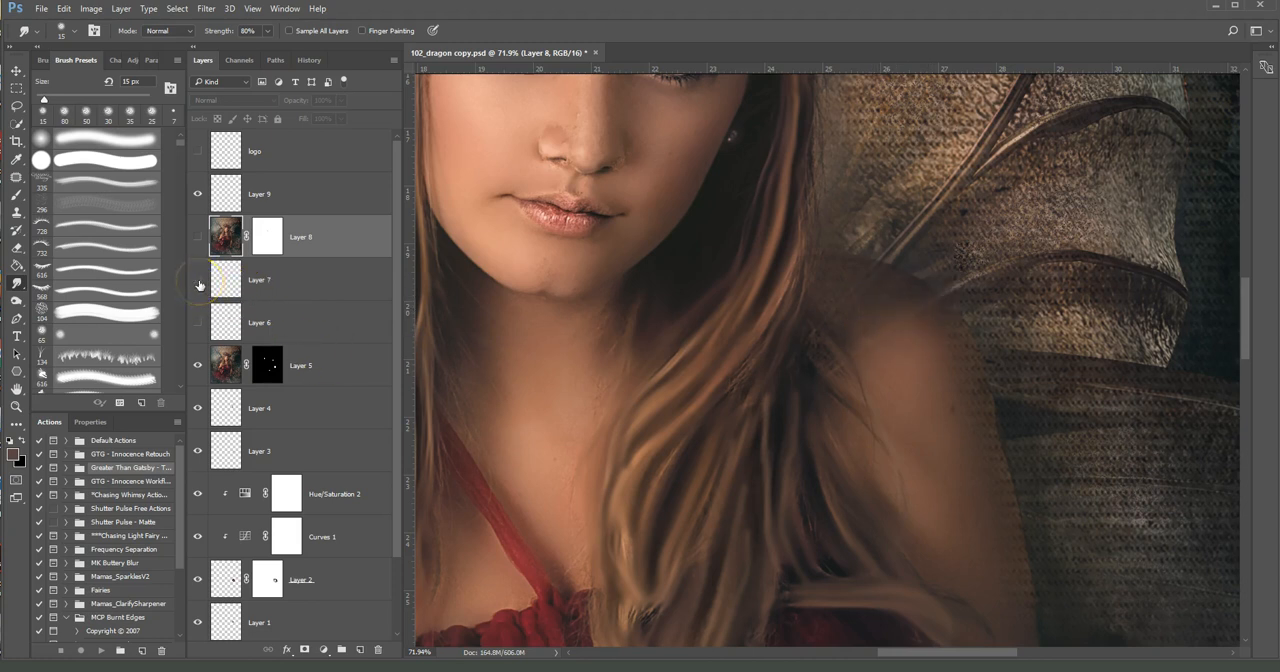
click(198, 282)
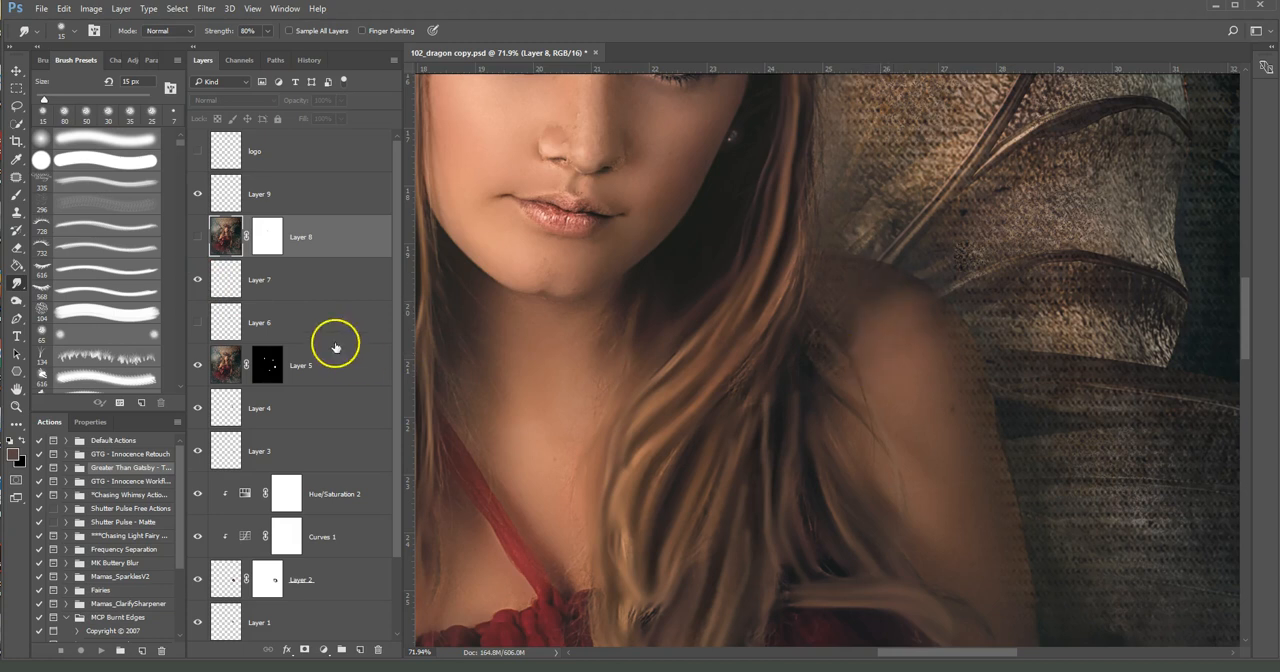
Compare the arm edge with Layer 8 shown and hidden, leaving Layer 8 visible
click(198, 240)
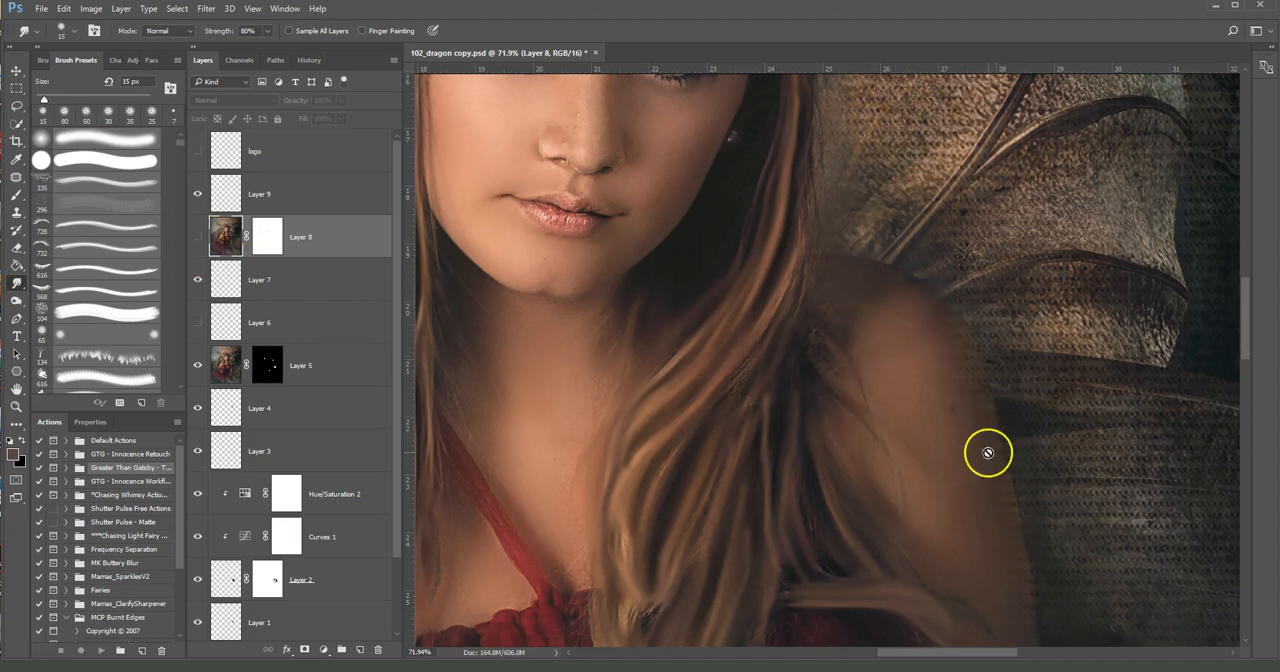
drag(1109, 487, 1107, 402)
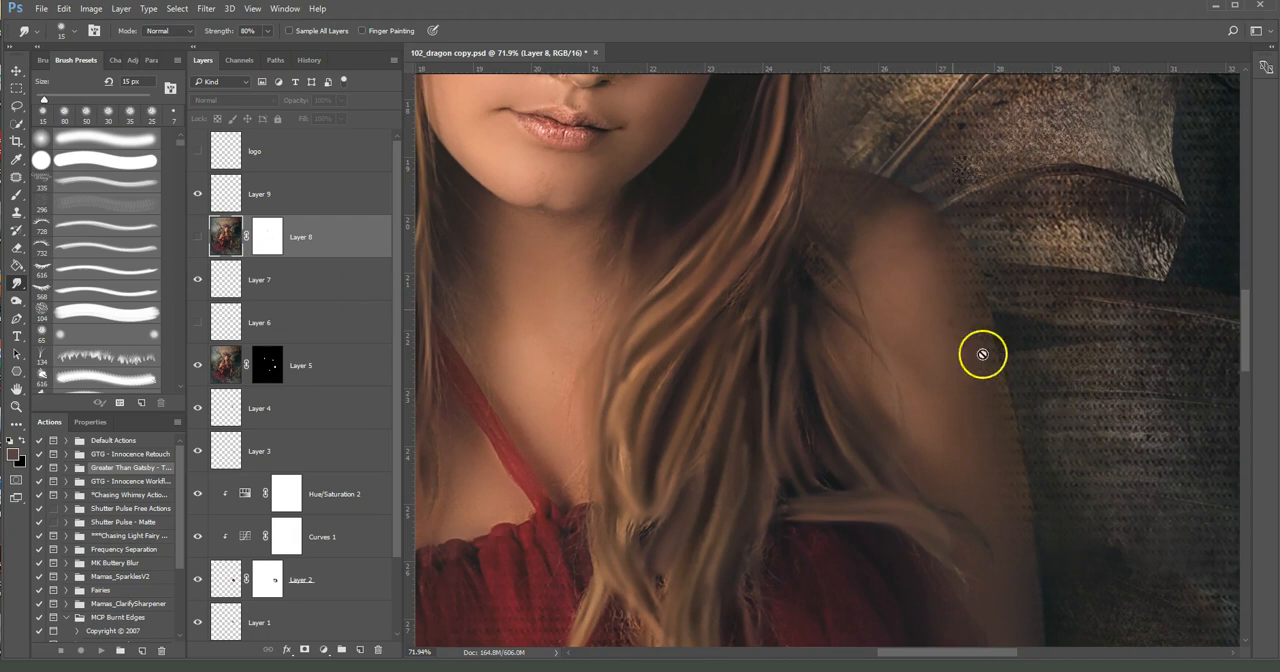
click(198, 238)
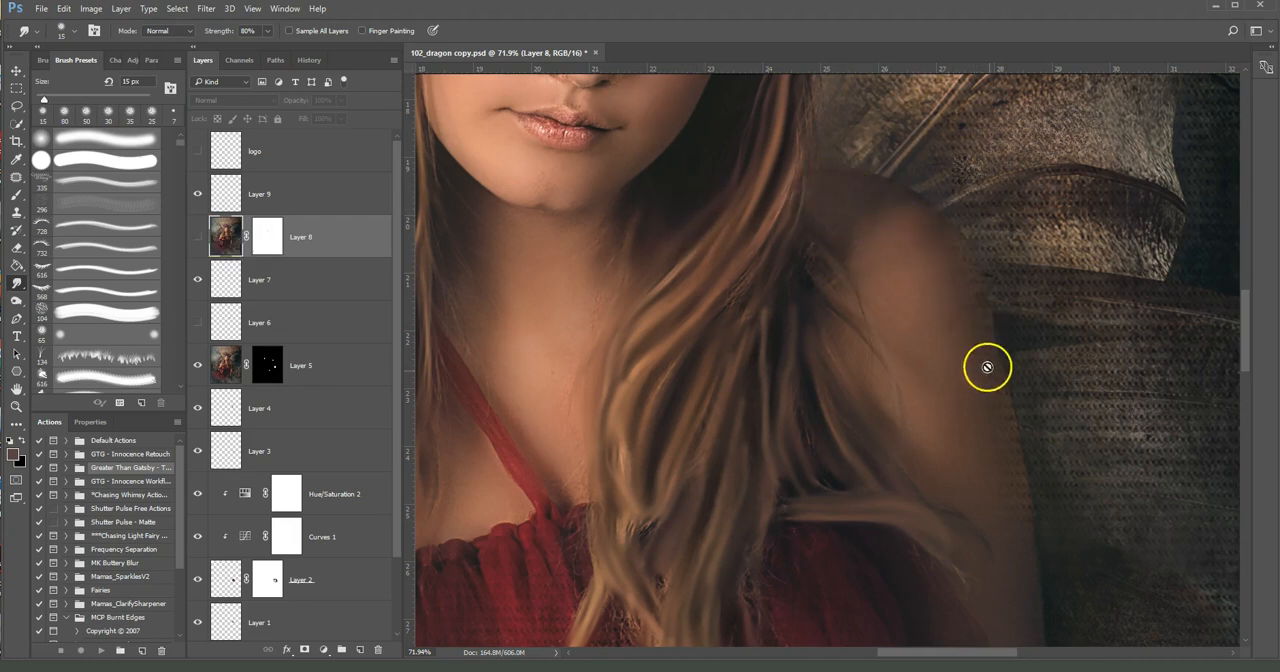
click(199, 238)
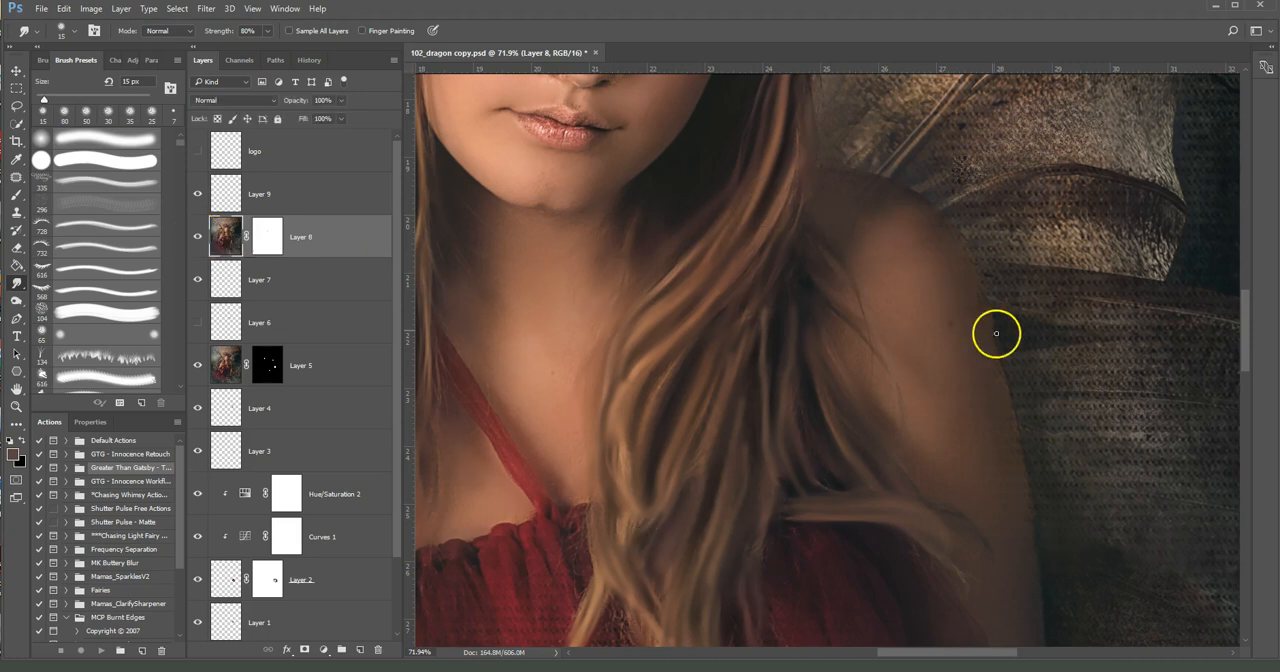
Inspect the shoulder and hair beside the dragon, comparing them with Layer 8 hidden and shown
scroll(1063, 400, down, 5)
scroll(1075, 407, down, 1)
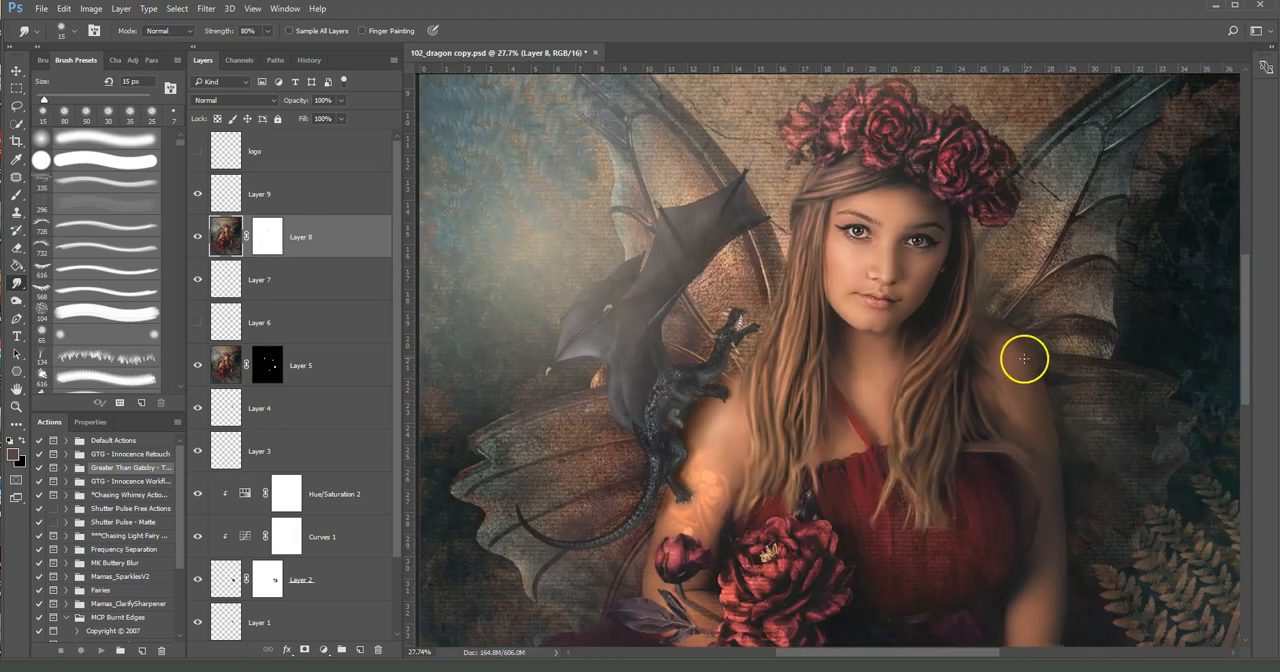
scroll(1093, 428, up, 4)
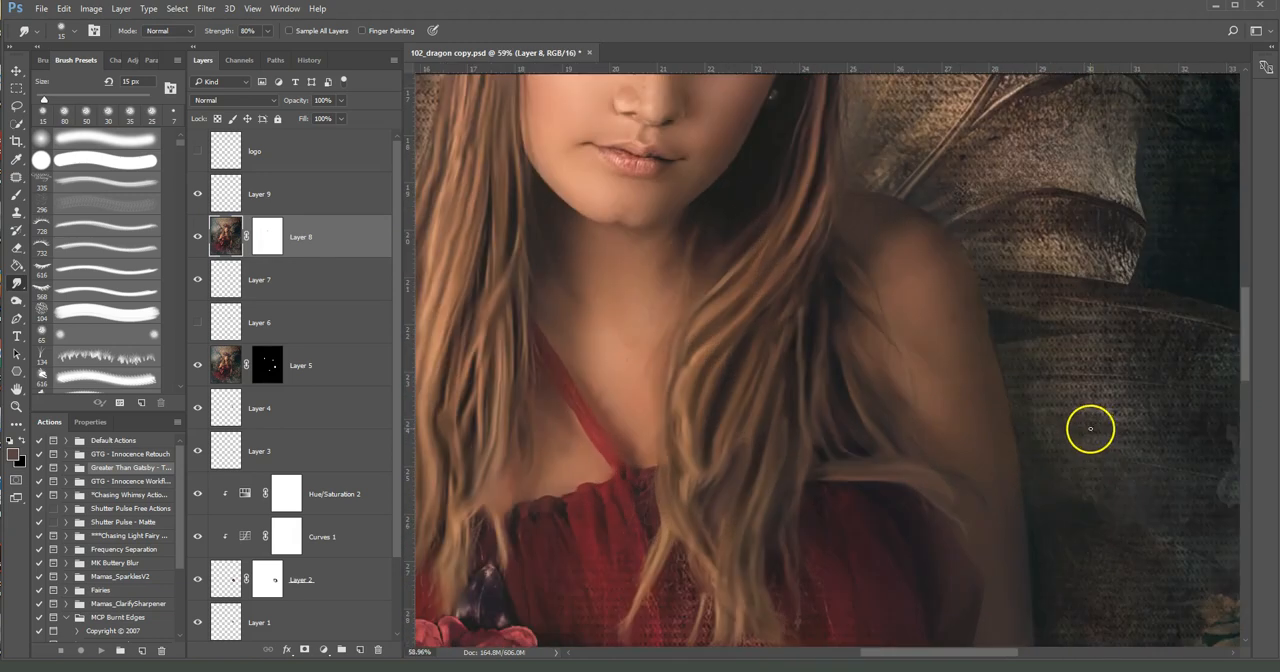
scroll(1090, 428, down, 3)
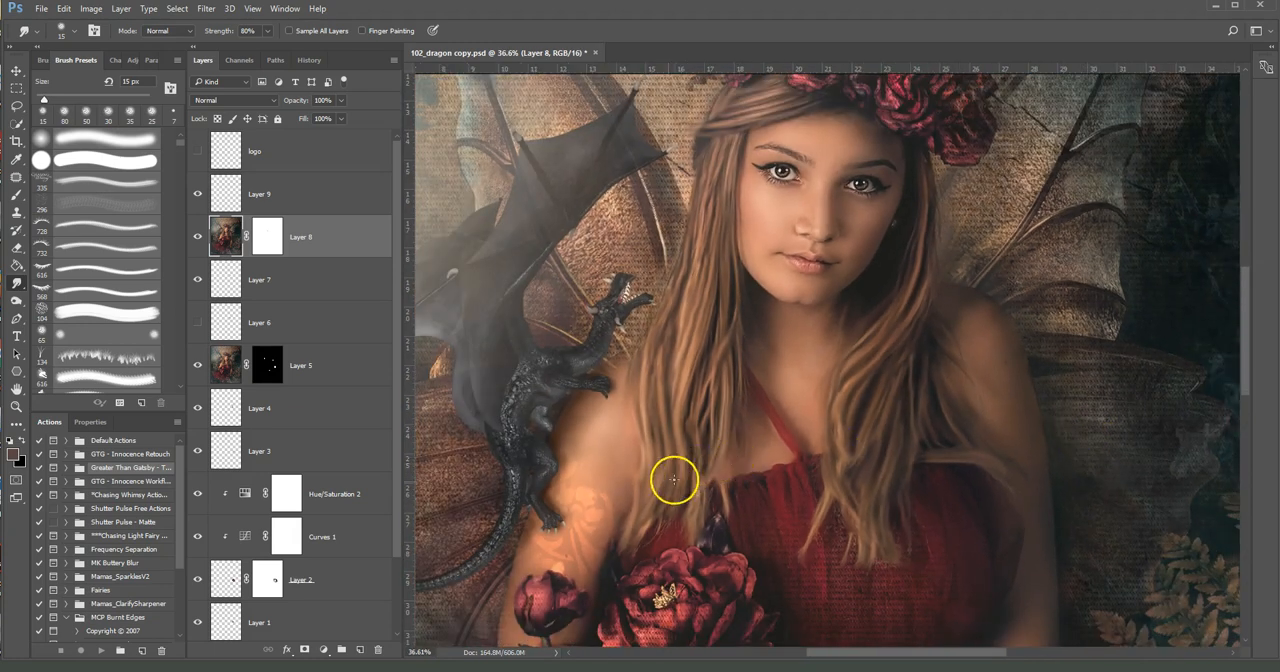
scroll(620, 418, up, 3)
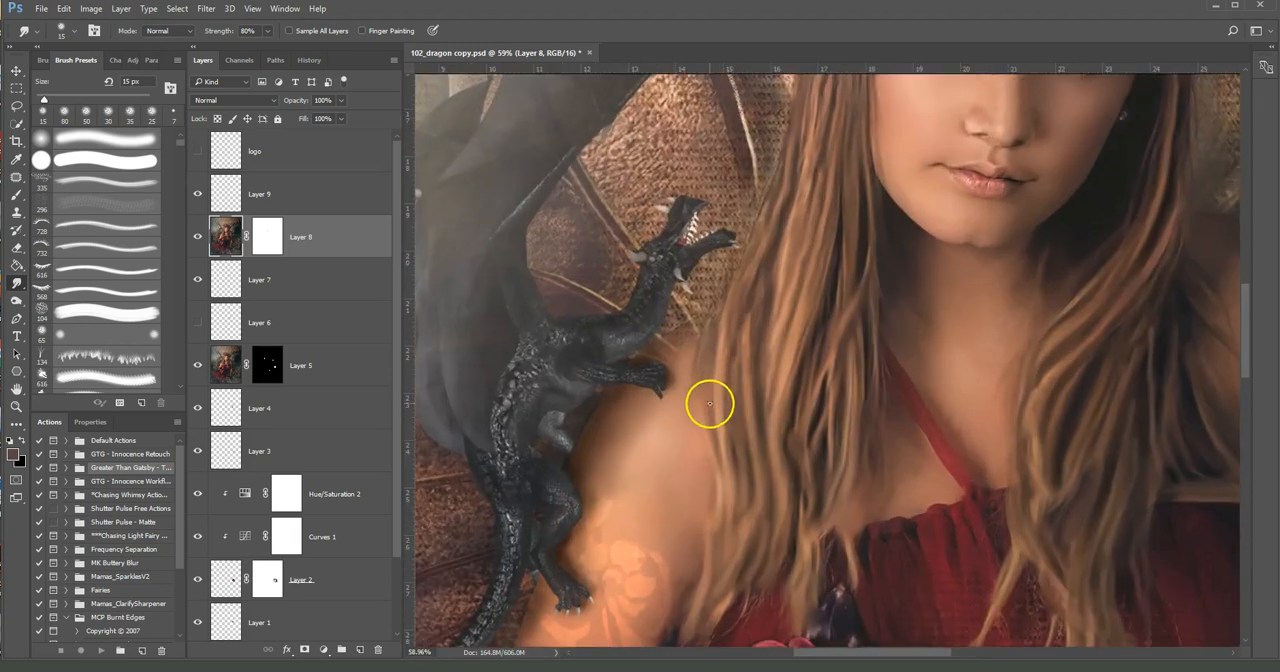
scroll(710, 403, up, 5)
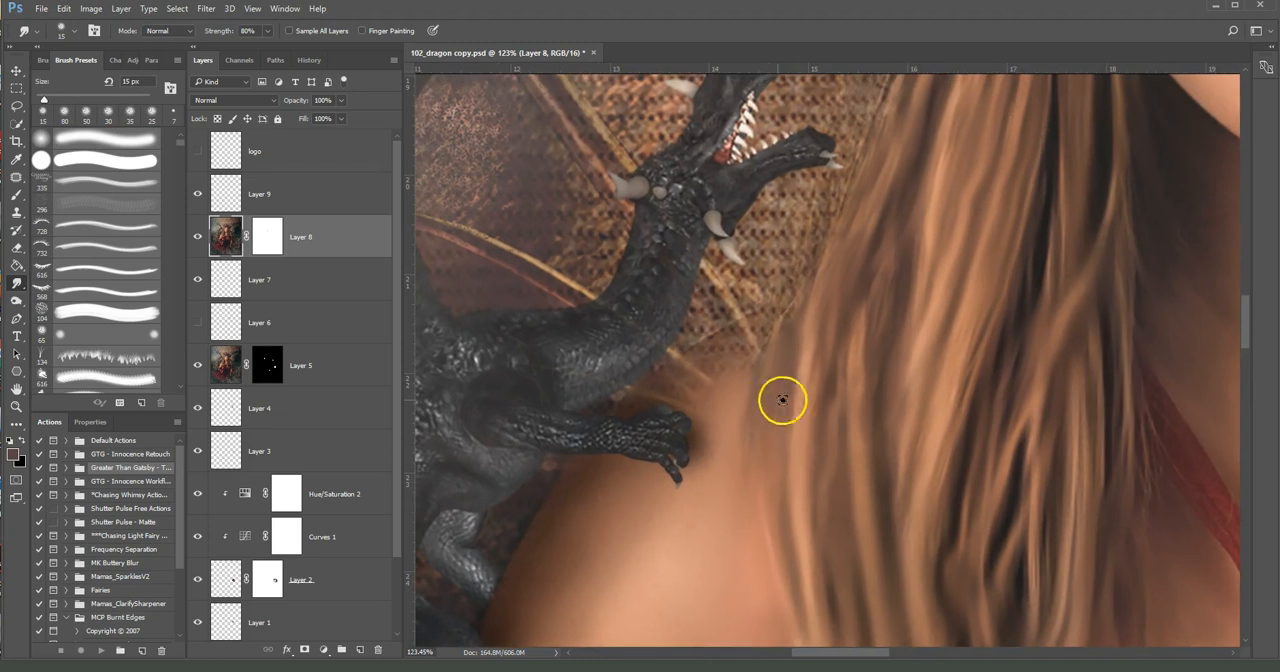
scroll(752, 392, down, 1)
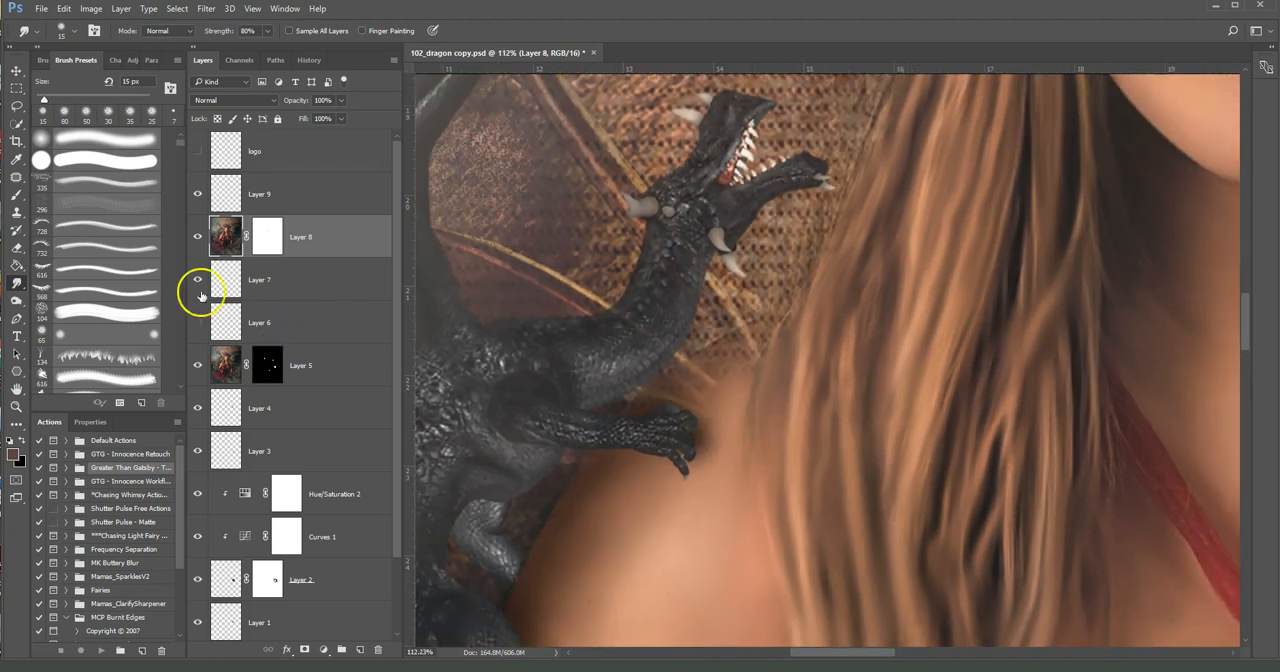
click(198, 236)
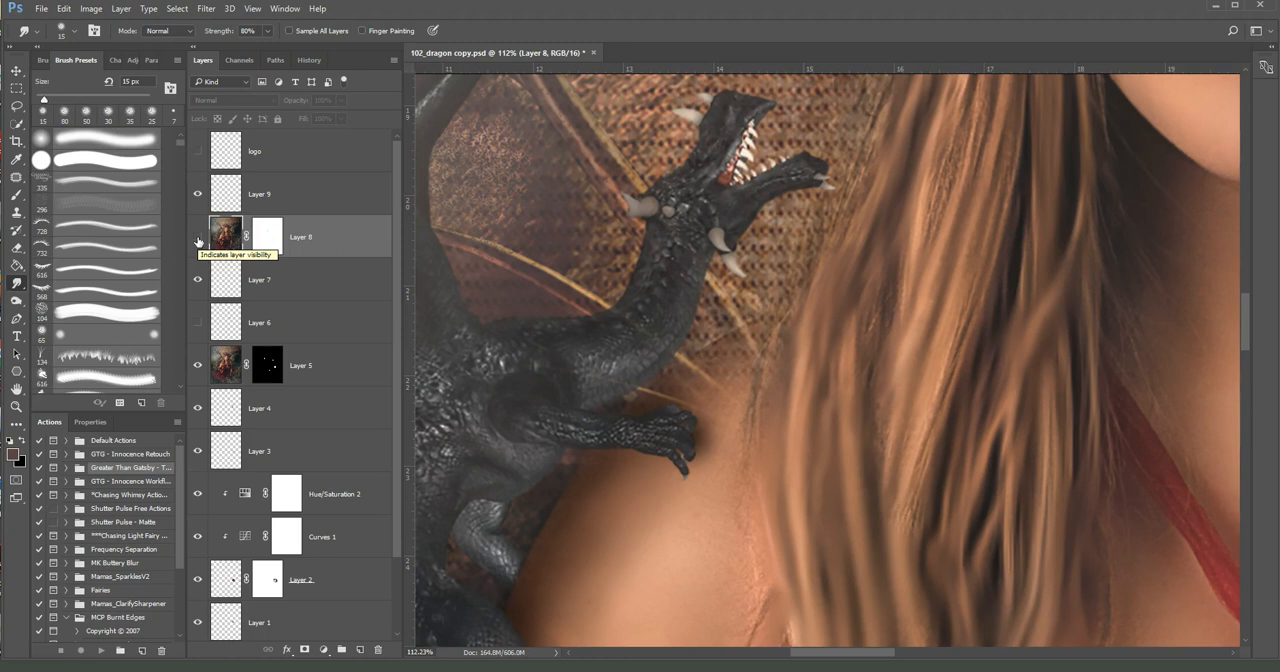
click(198, 240)
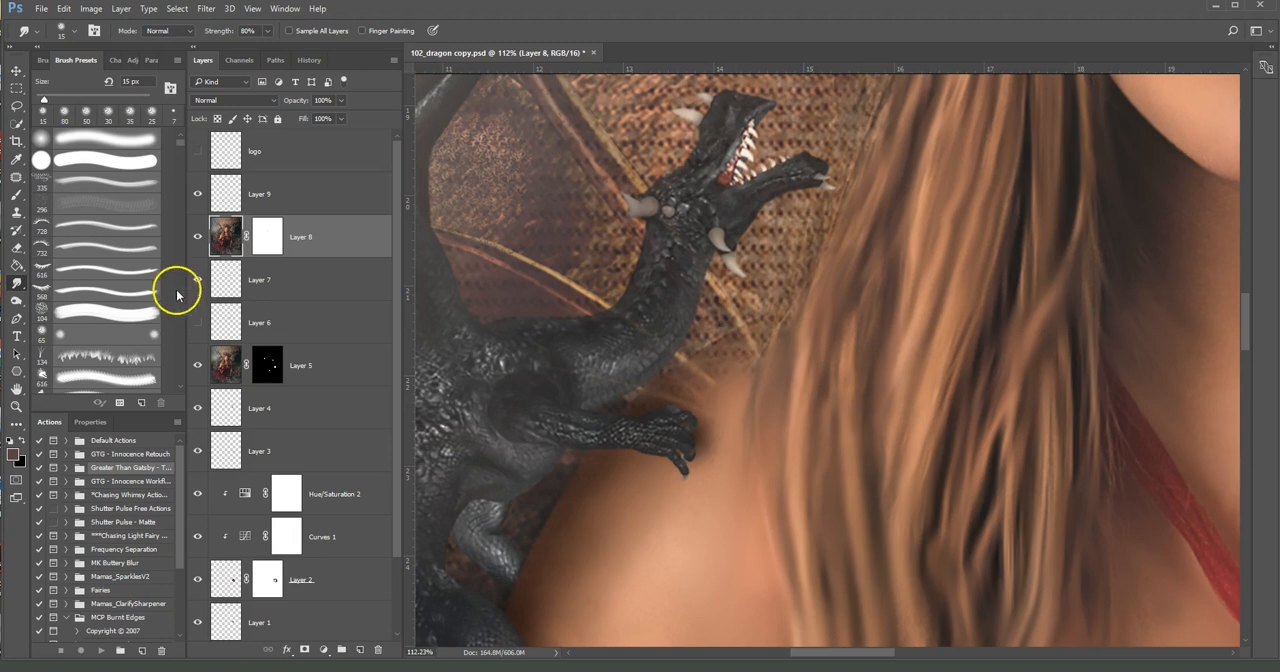
Load the Smoothing Smudge Brush preset for the Smudge tool and set the brush size to 30 px
click(36, 33)
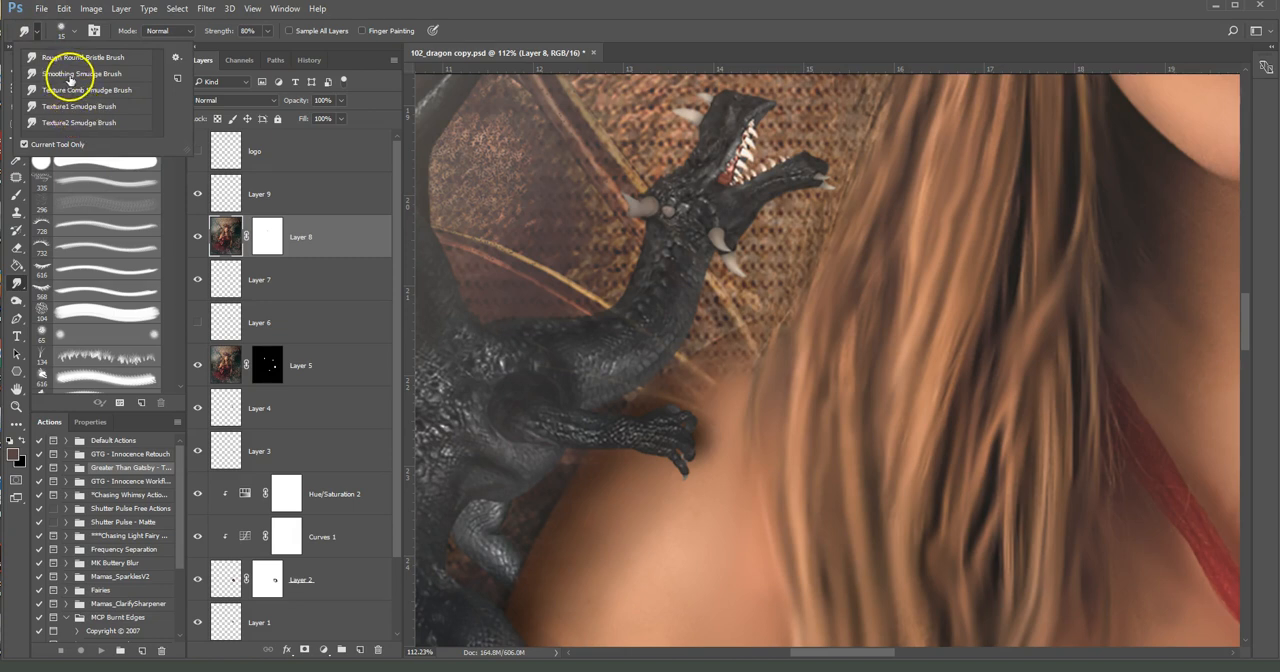
click(70, 75)
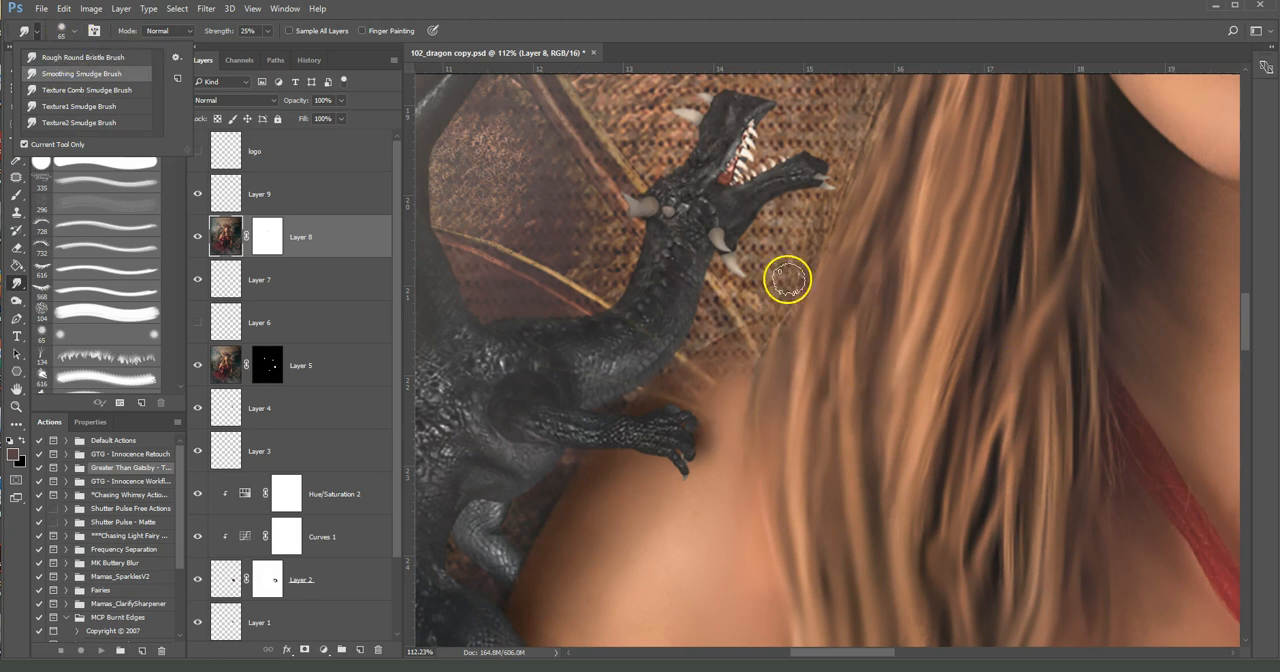
click(656, 308)
key(bracketright)
key(bracketright)
key(bracketright)
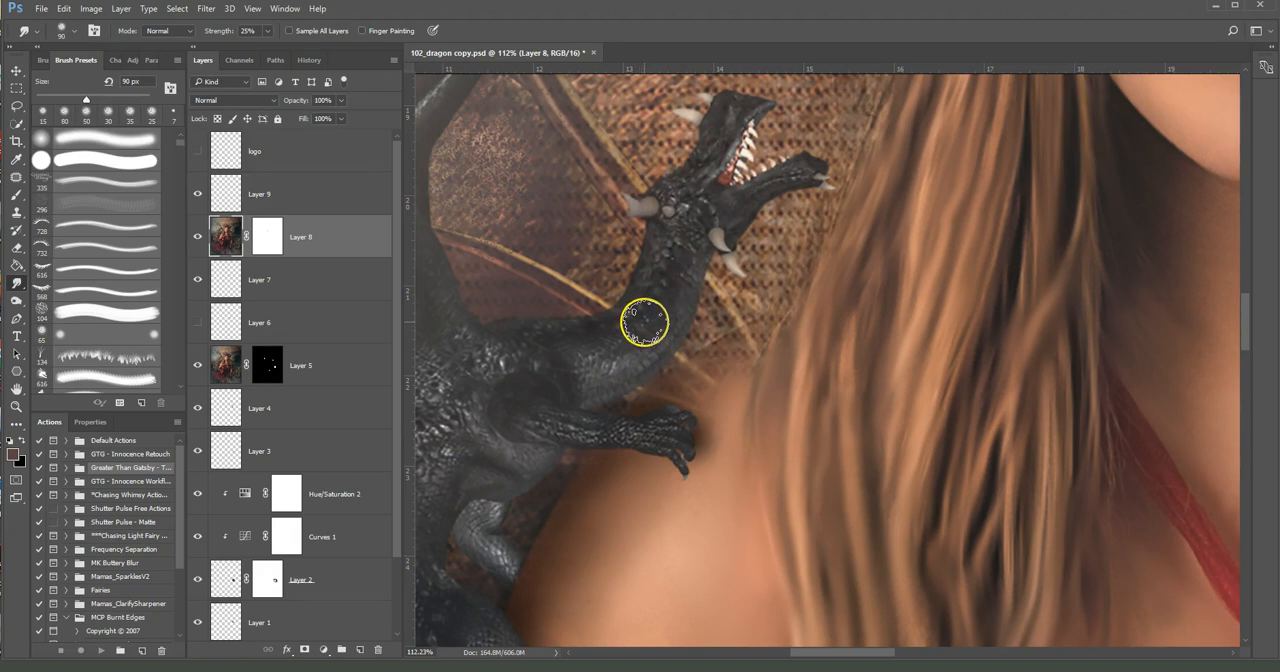
key(bracketleft)
key(bracketleft)
key(bracketleft)
key(bracketleft)
key(bracketleft)
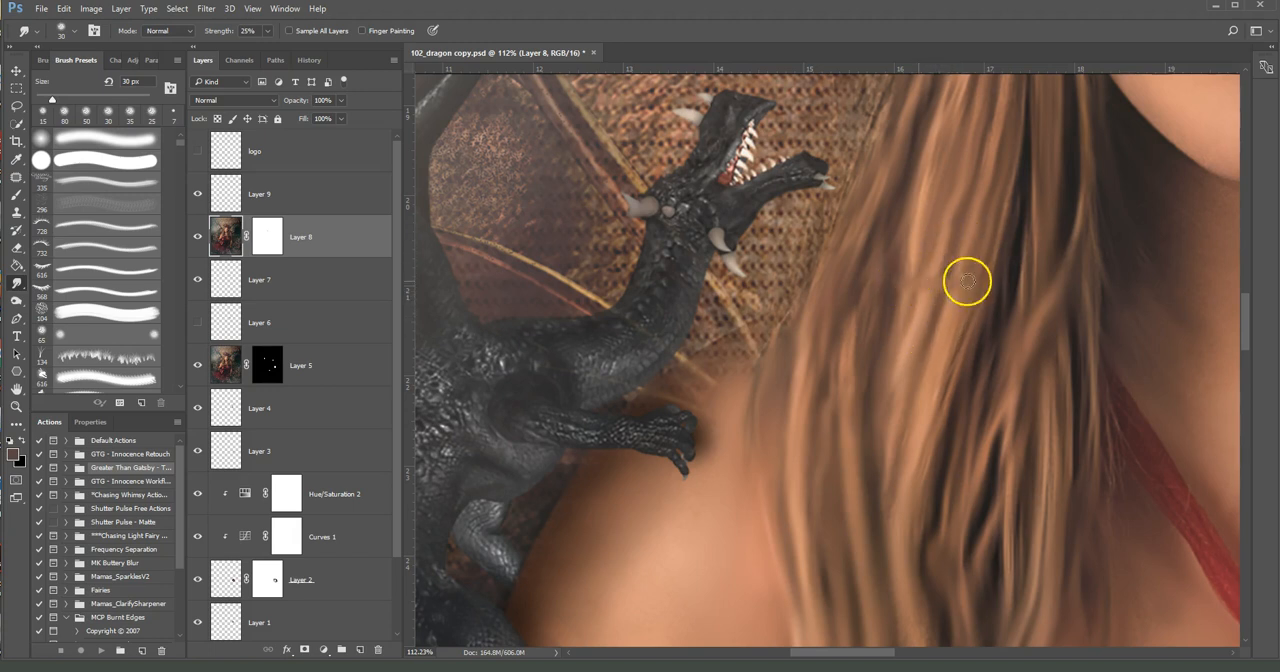
Try a short sideways smudge stroke across the hair strands on Layer 8, and undo it
drag(910, 283, 900, 283)
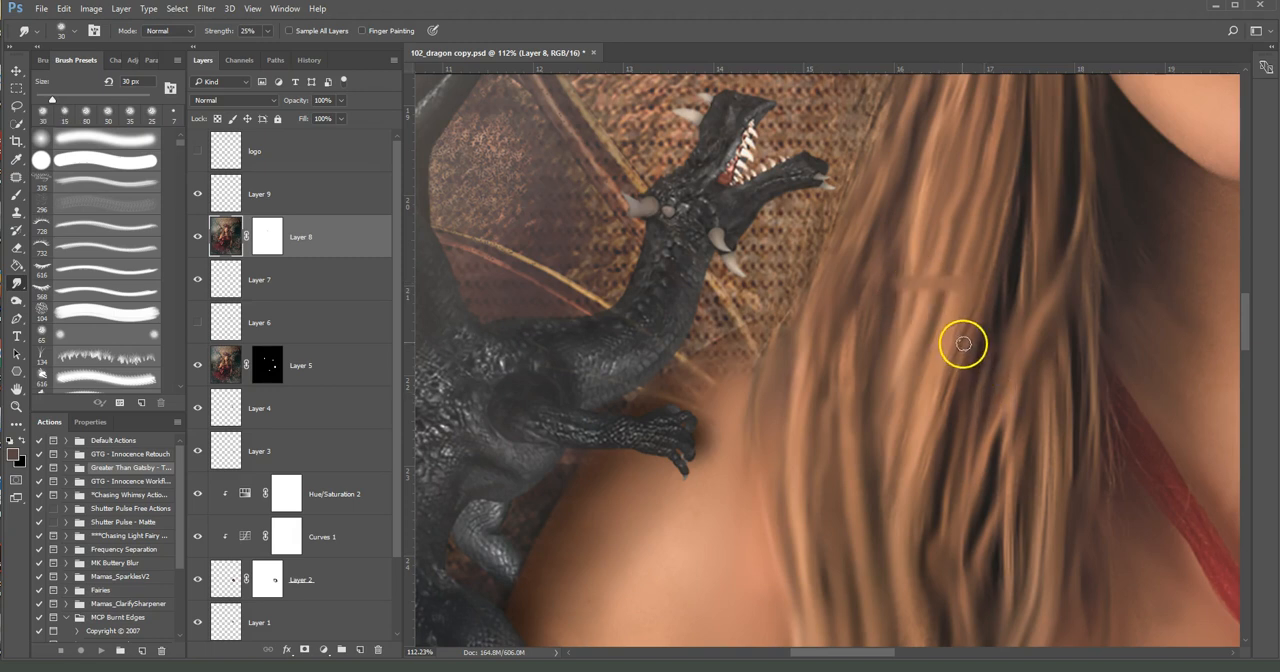
key(ctrl+z)
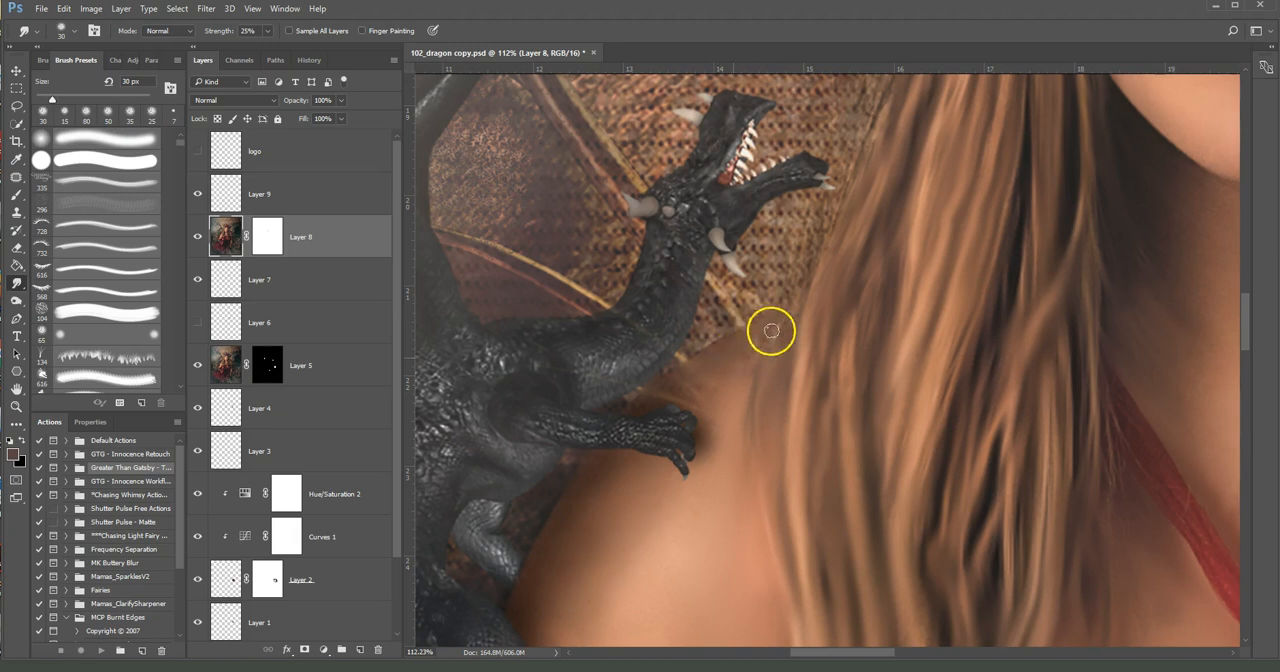
Smudge the shoulder edge between the dragon's neck and the hair on Layer 8, using brush sizes from 15 to 50 px
drag(770, 332, 749, 368)
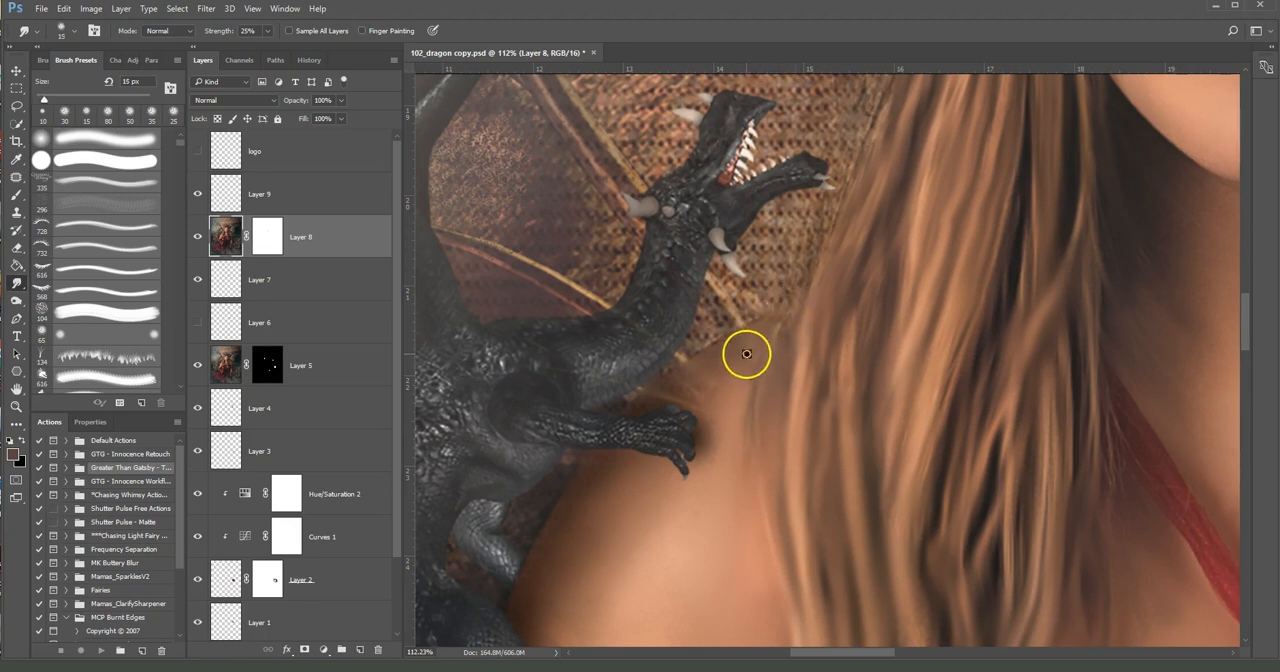
key(bracketright)
key(bracketright)
key(bracketright)
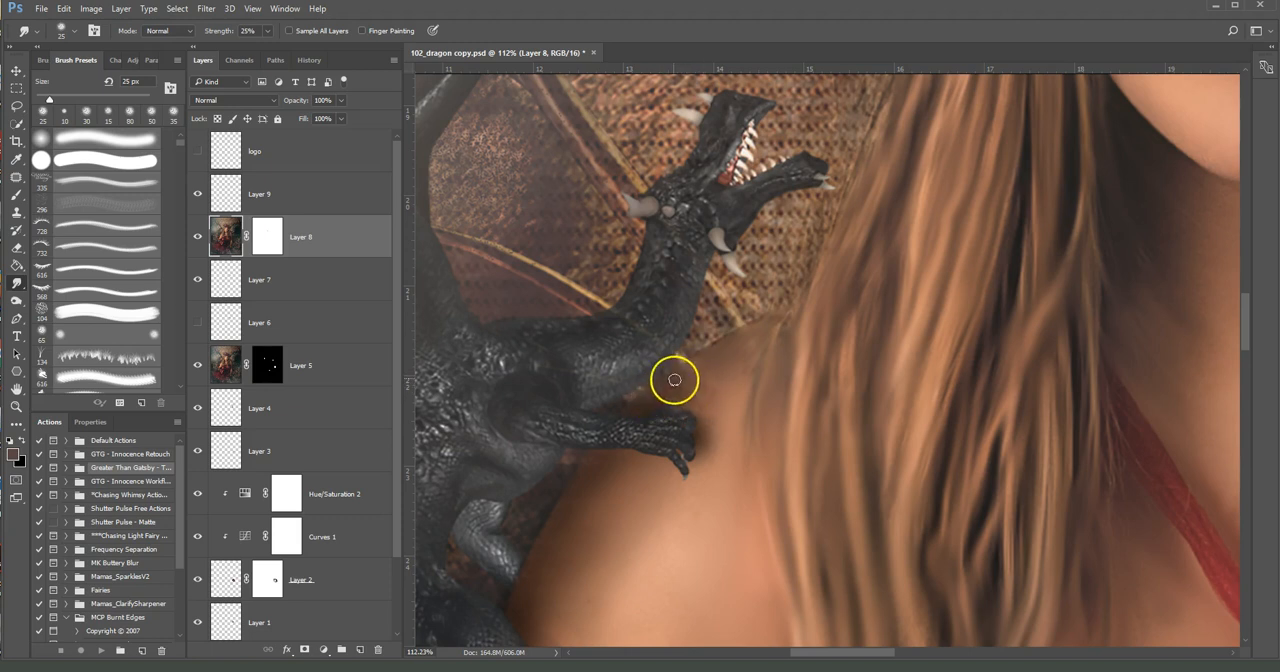
key(bracketleft)
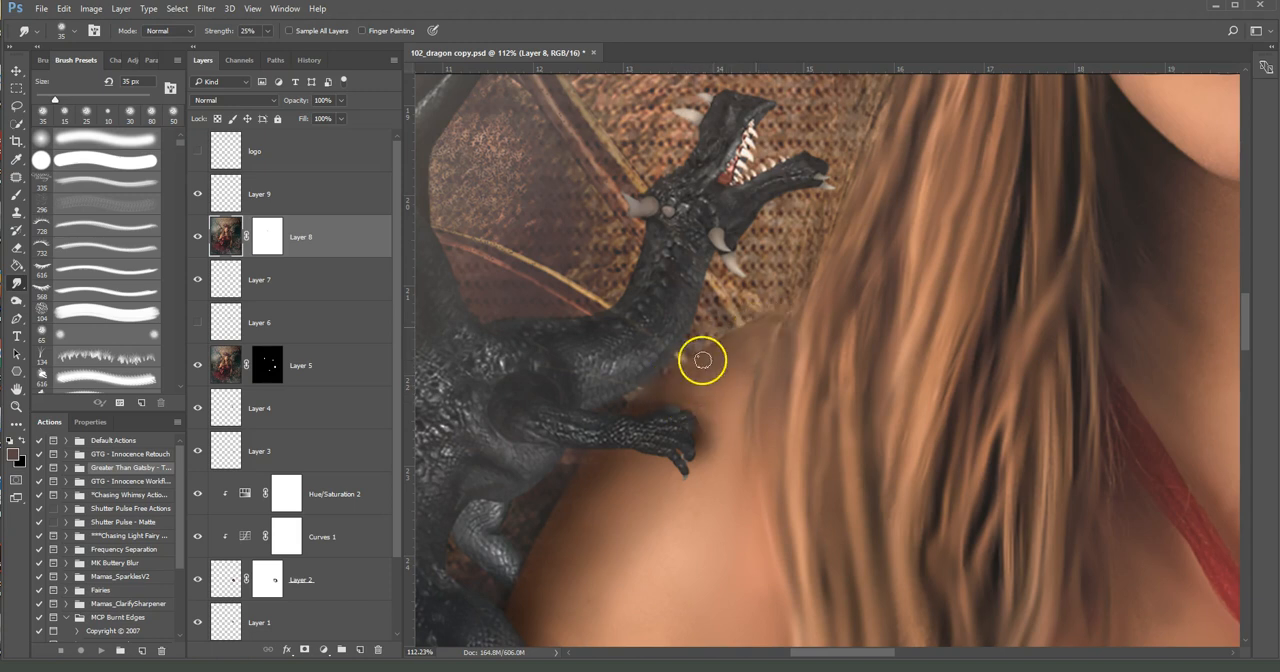
drag(697, 366, 760, 331)
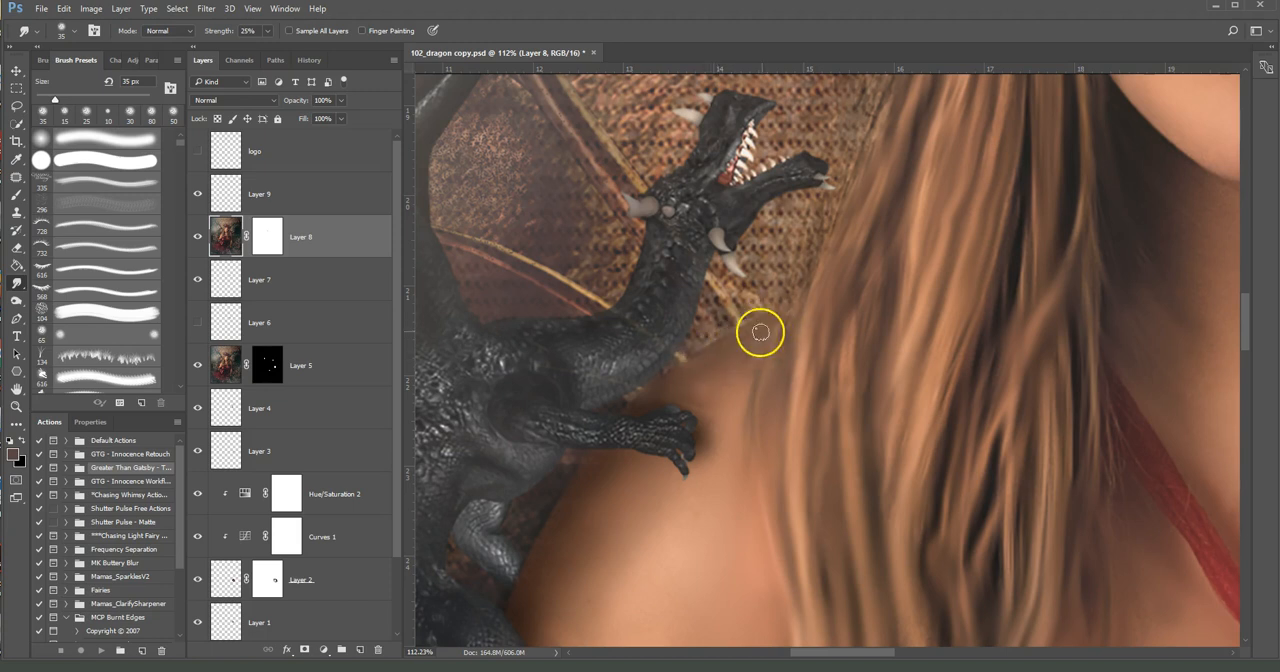
key(])
key(])
key(])
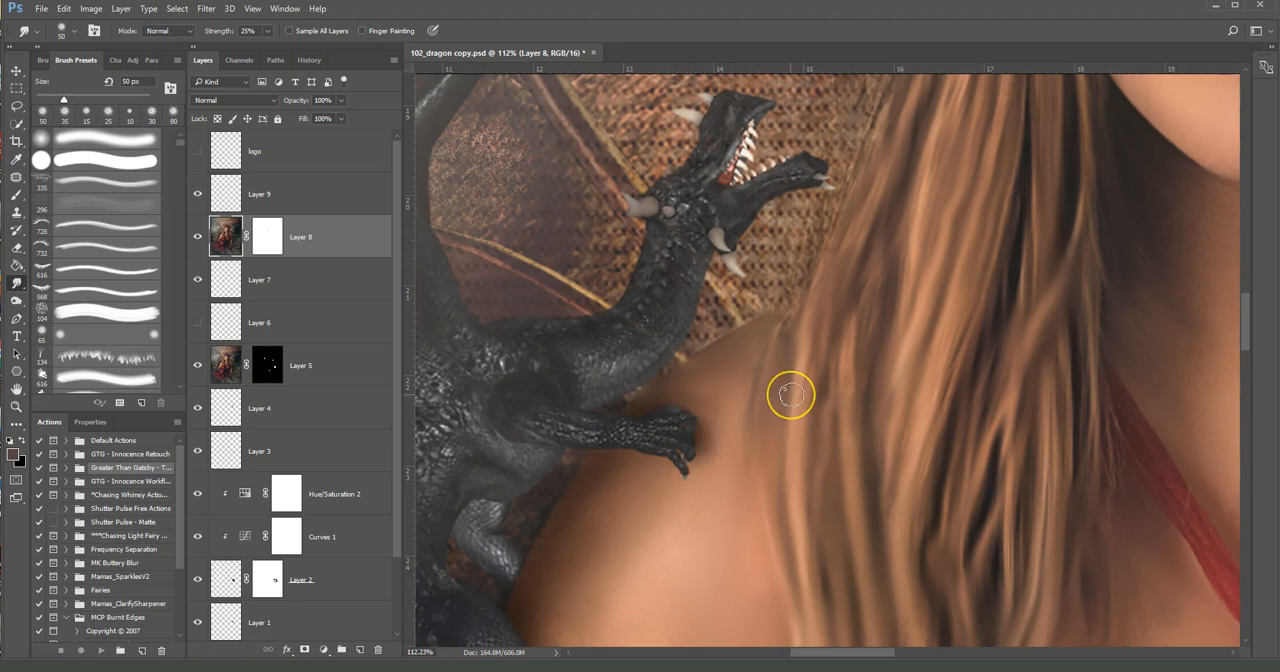
Compare the blended shoulder and hair edge with Layer 8 hidden and shown, leaving Layer 8 visible
scroll(766, 412, down, 4)
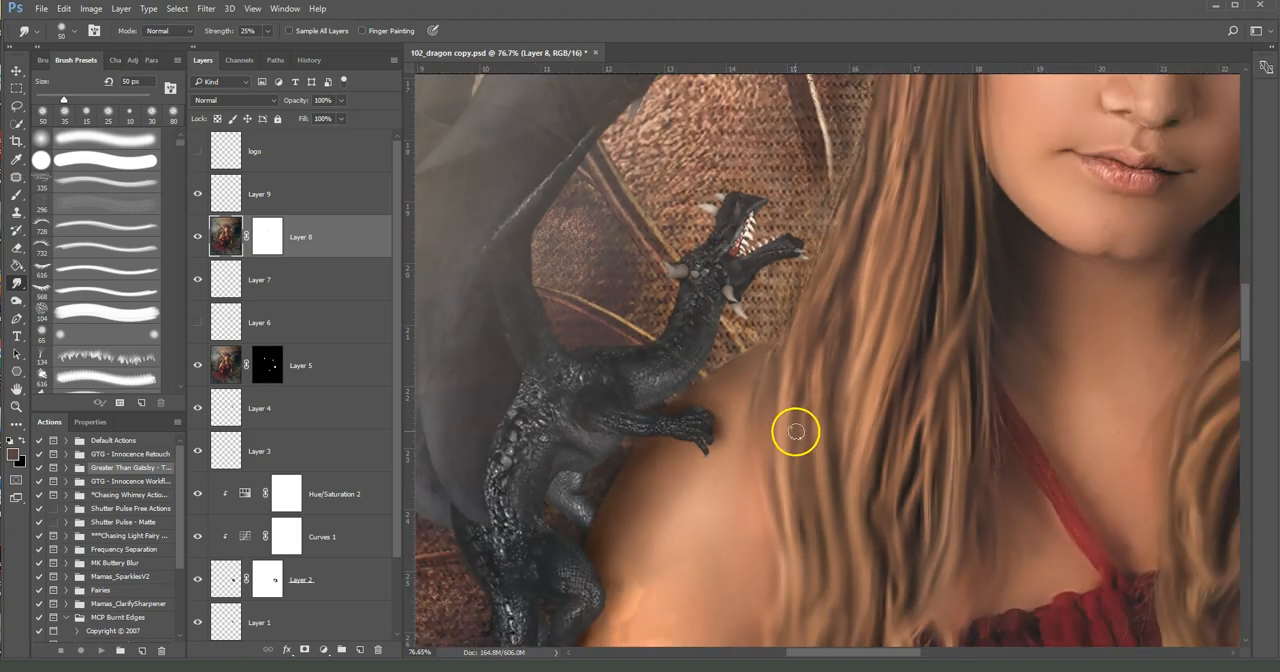
scroll(793, 431, up, 3)
click(198, 237)
click(198, 238)
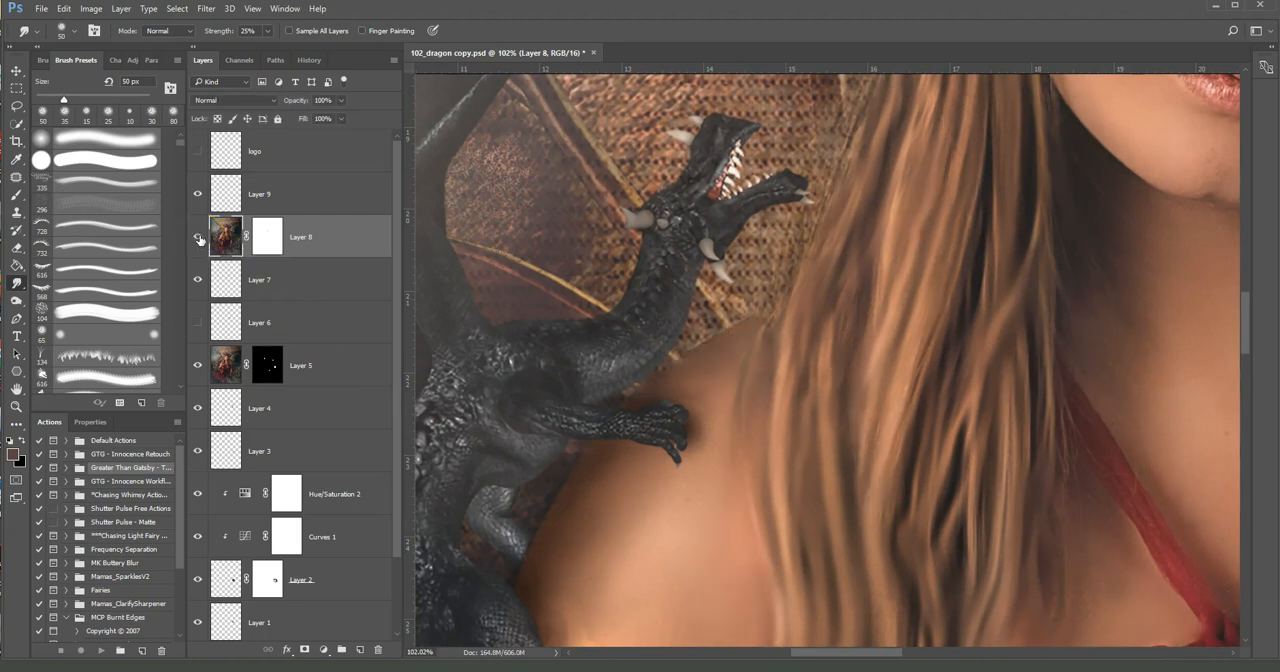
click(199, 239)
click(198, 238)
click(198, 238)
click(198, 238)
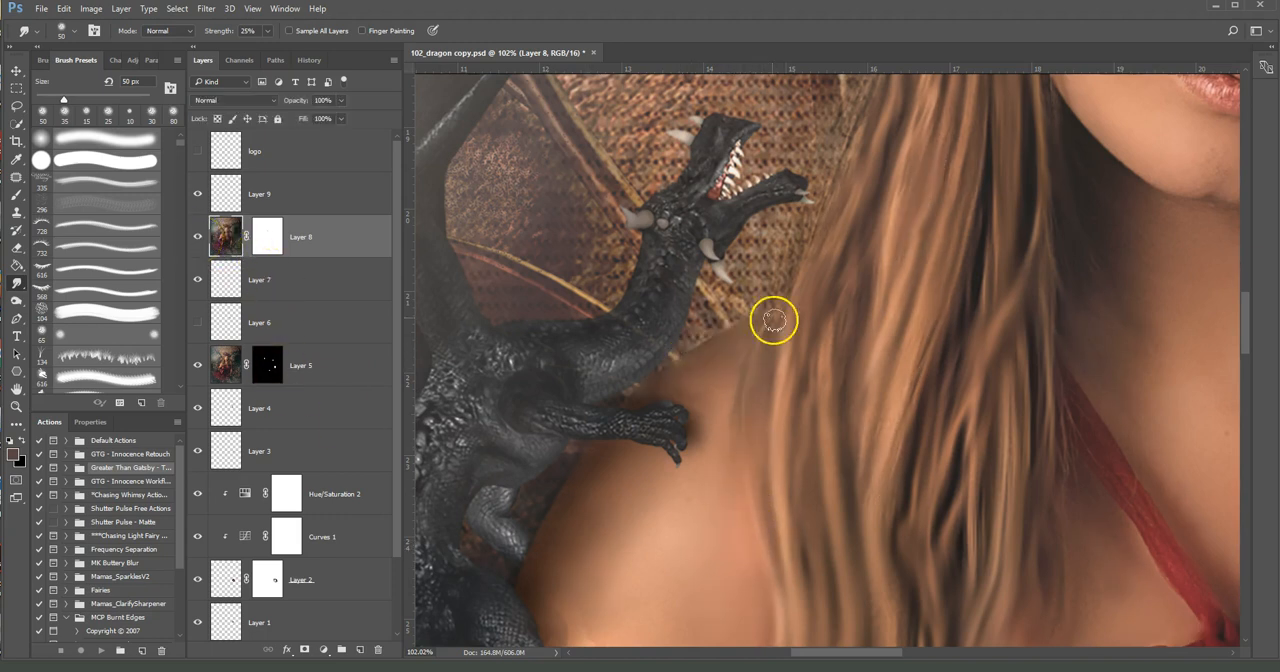
Smooth the fabric texture off the flower bud on the arm with Smudge strokes on Layer 8, ending at a 50 px brush size
drag(740, 501, 850, 226)
drag(739, 573, 780, 389)
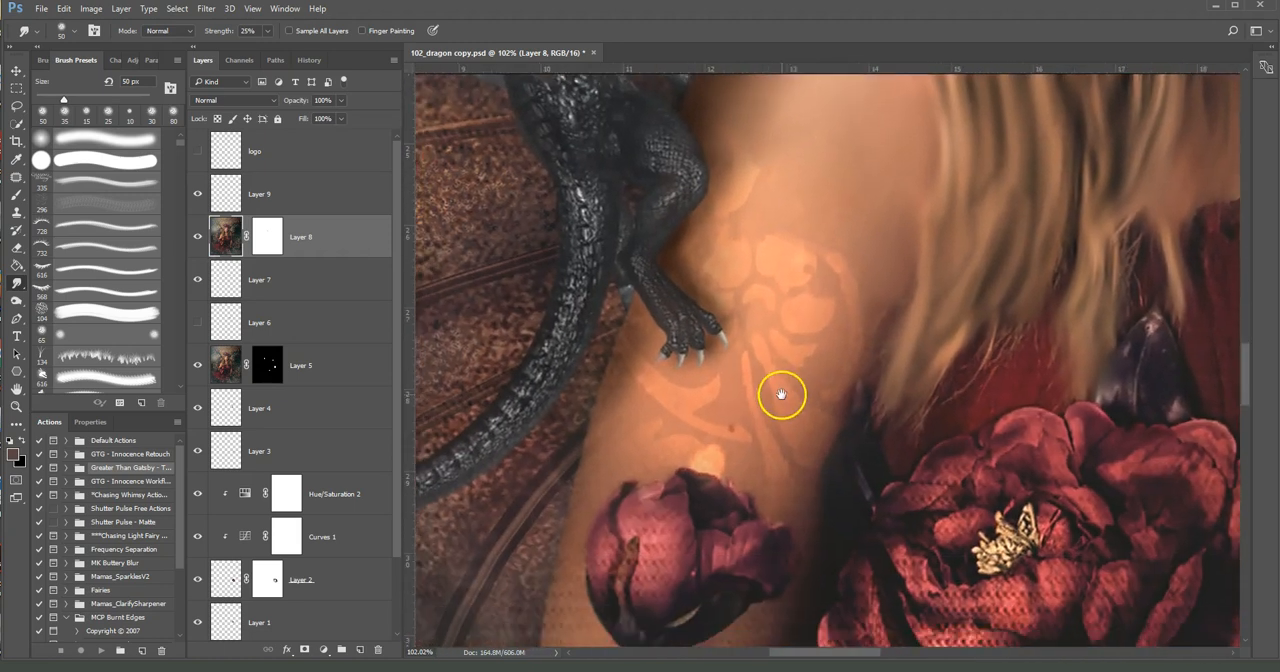
drag(706, 571, 786, 369)
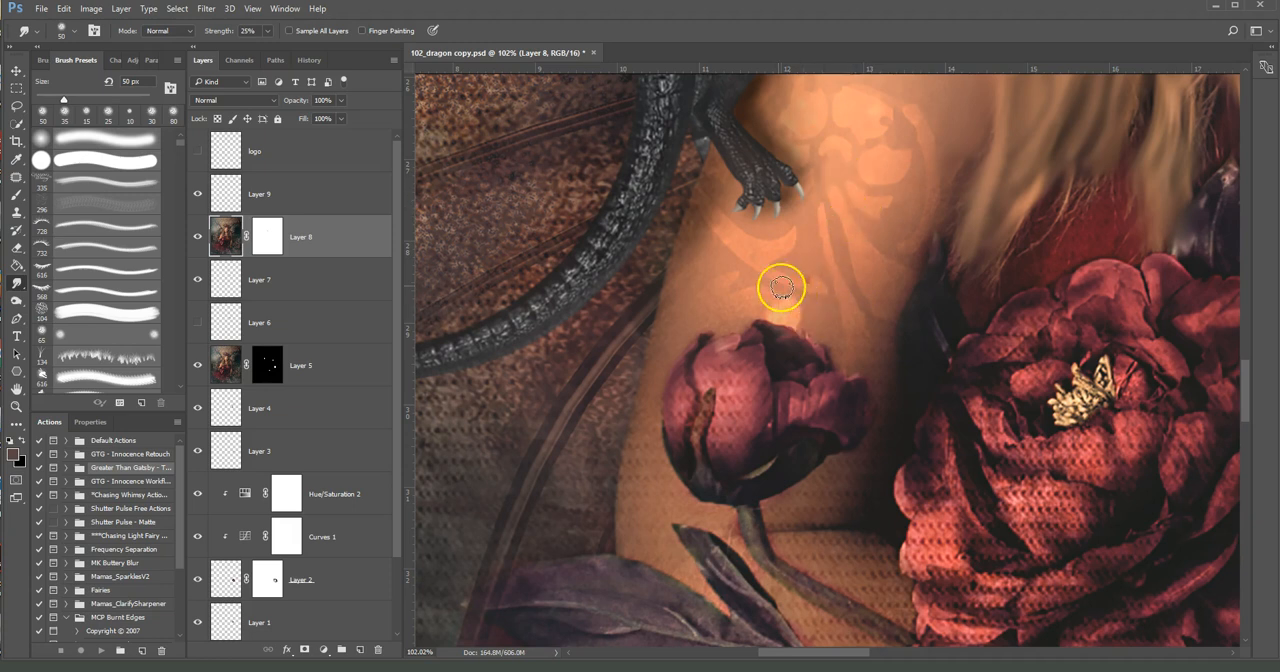
drag(734, 351, 797, 277)
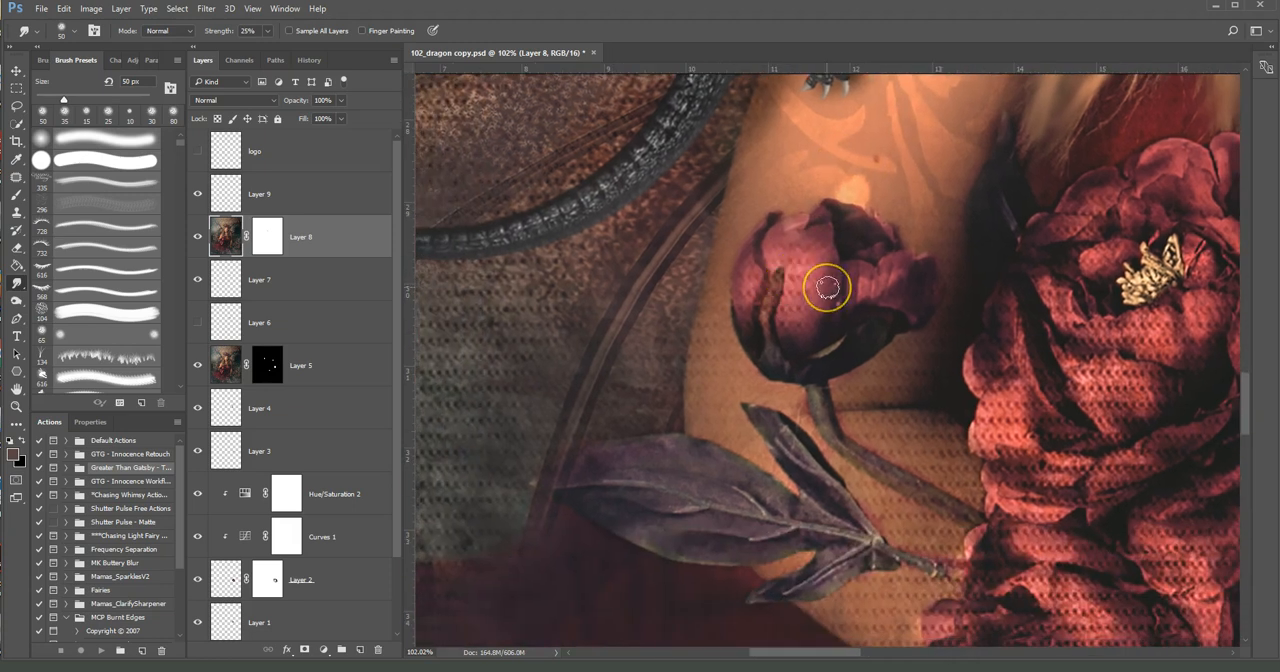
key([)
mouse_move(830, 278)
mouse_down()
mouse_move(776, 242)
mouse_move(800, 259)
mouse_move(811, 246)
mouse_move(818, 261)
mouse_move(805, 243)
mouse_move(774, 265)
mouse_move(797, 250)
mouse_move(792, 283)
mouse_move(803, 262)
mouse_move(792, 330)
mouse_move(820, 260)
mouse_move(803, 322)
mouse_move(813, 261)
mouse_move(822, 310)
mouse_move(828, 253)
mouse_move(807, 320)
mouse_move(800, 296)
mouse_move(792, 322)
mouse_move(751, 265)
mouse_move(761, 315)
mouse_up()
key([)
mouse_move(877, 285)
mouse_down()
mouse_move(833, 295)
mouse_move(813, 283)
mouse_move(789, 322)
mouse_move(777, 295)
mouse_up()
key(])
key(])
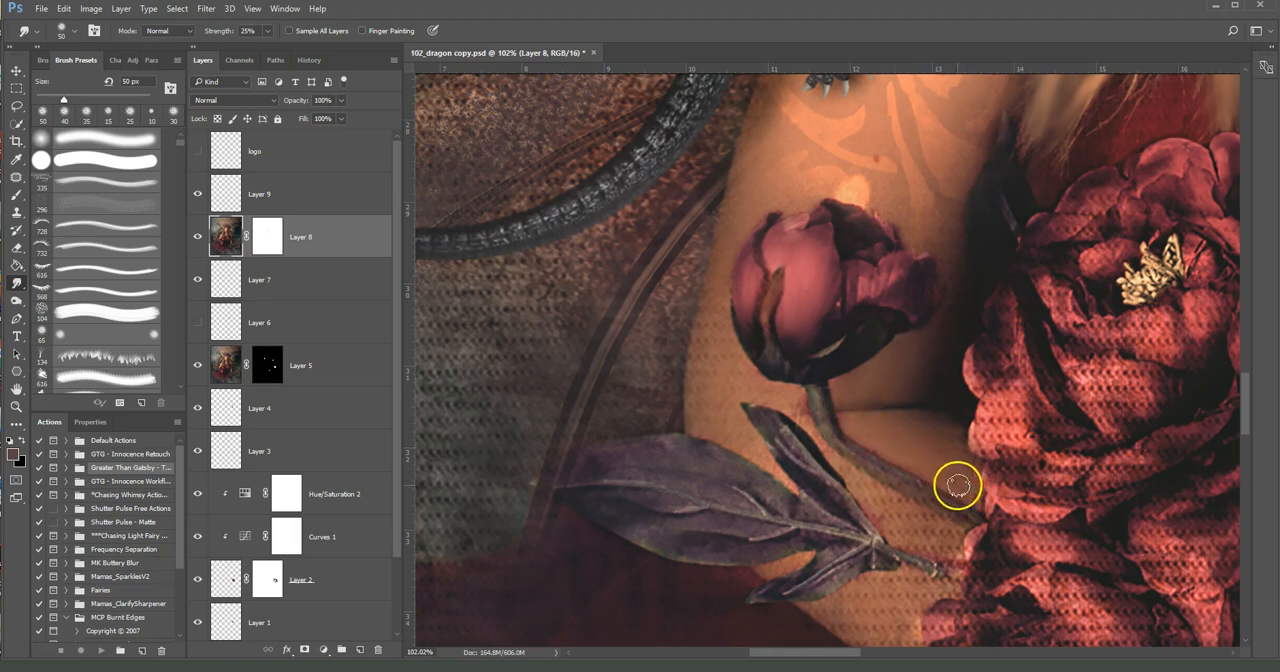
Smudge the arm skin between the bud's stem and the large flowers, using 50, 90 and 20 px brush sizes
drag(840, 423, 889, 456)
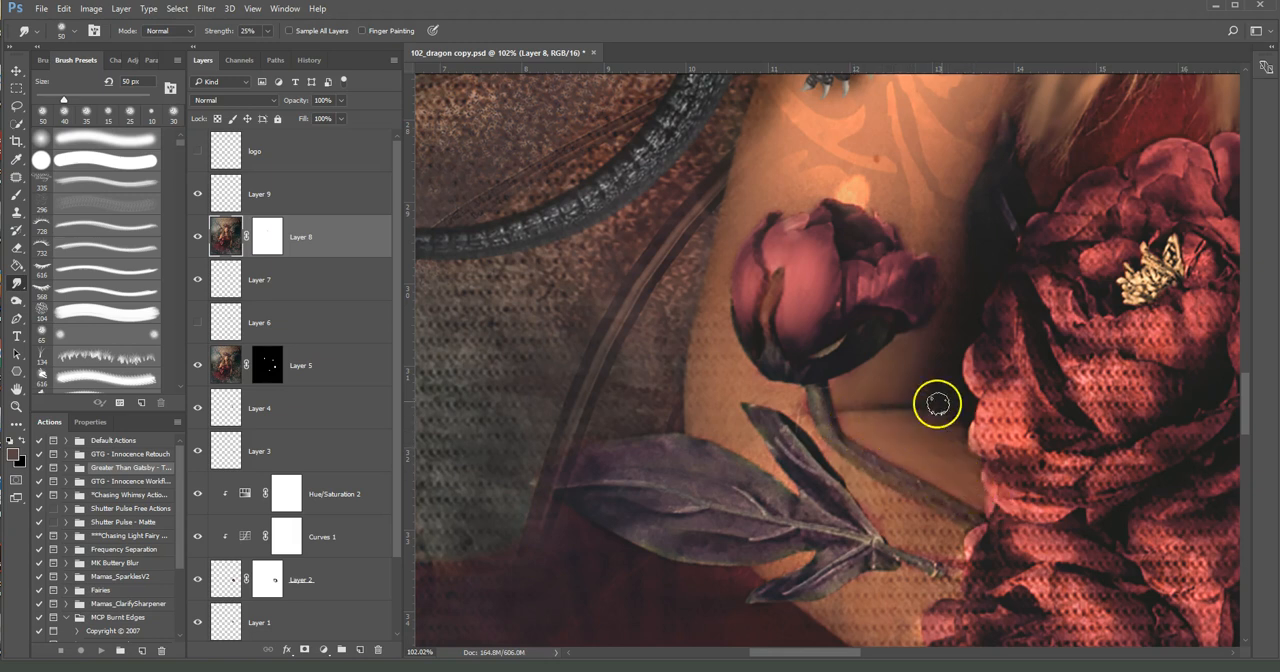
key(bracketright)
key(bracketright)
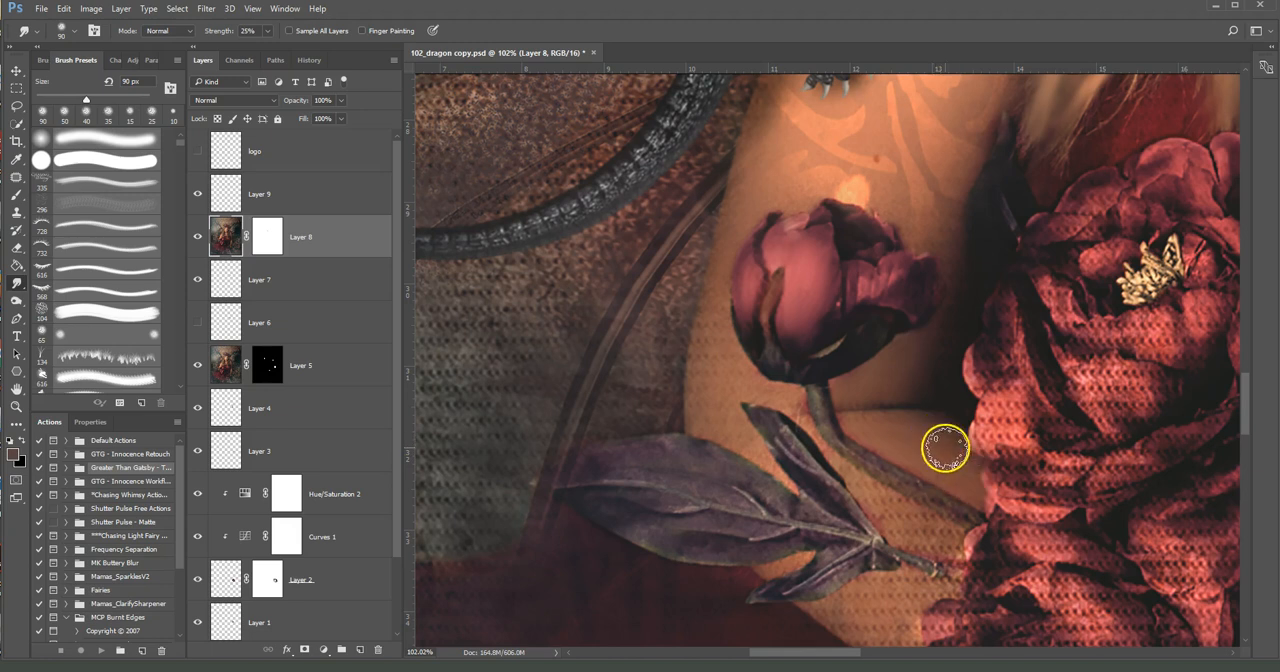
key(bracketleft)
key(bracketleft)
key(bracketleft)
key(bracketleft)
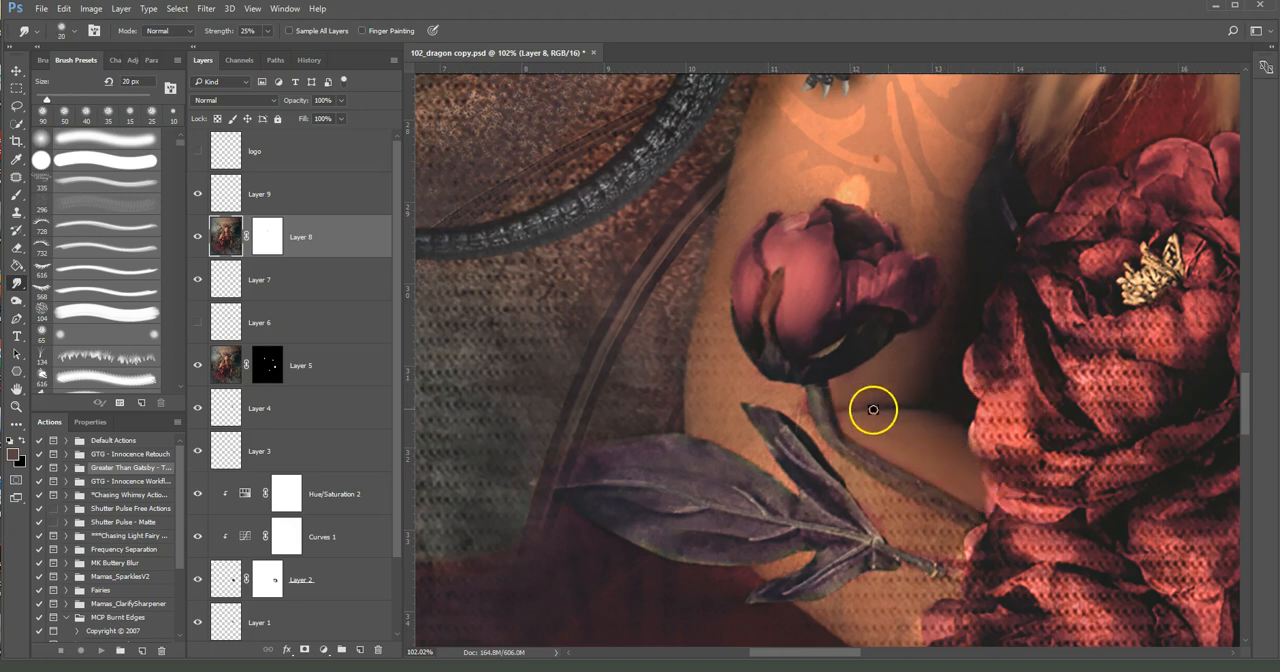
mouse_move(880, 407)
mouse_down()
mouse_move(928, 414)
mouse_move(843, 404)
mouse_up()
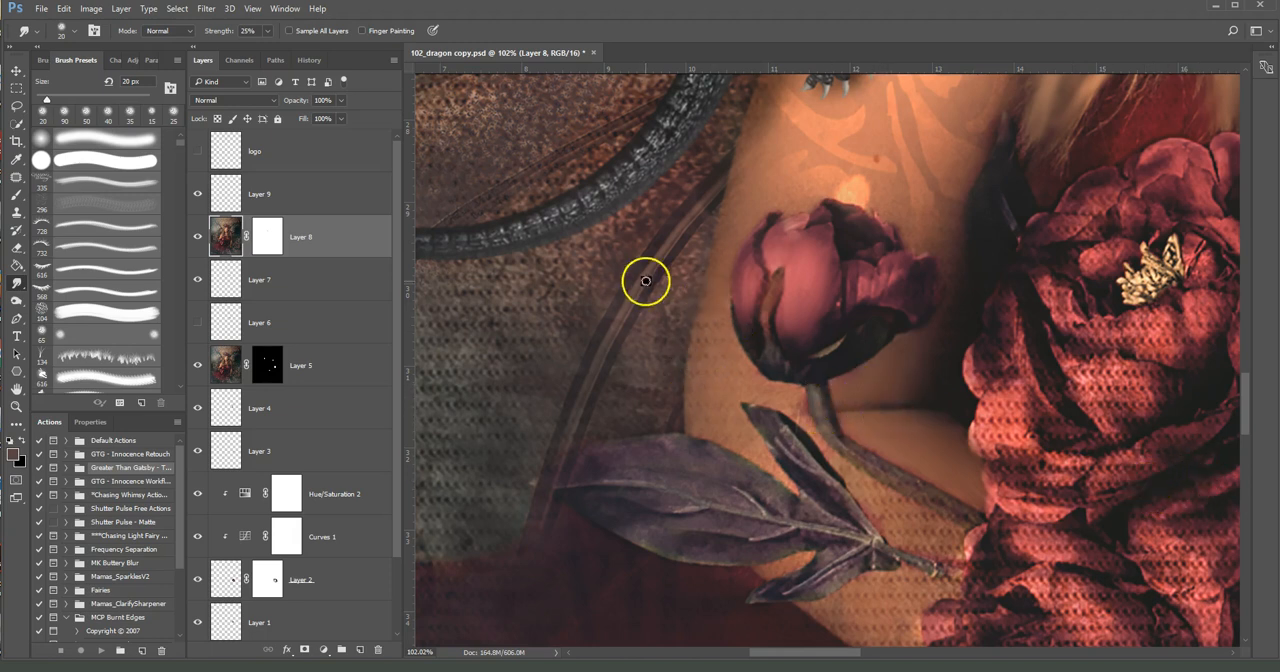
Smooth the textured skin between the stem and the leaf at 40 px, and refine the stem and leaf edges at 15 px
key(bracketright)
key(bracketright)
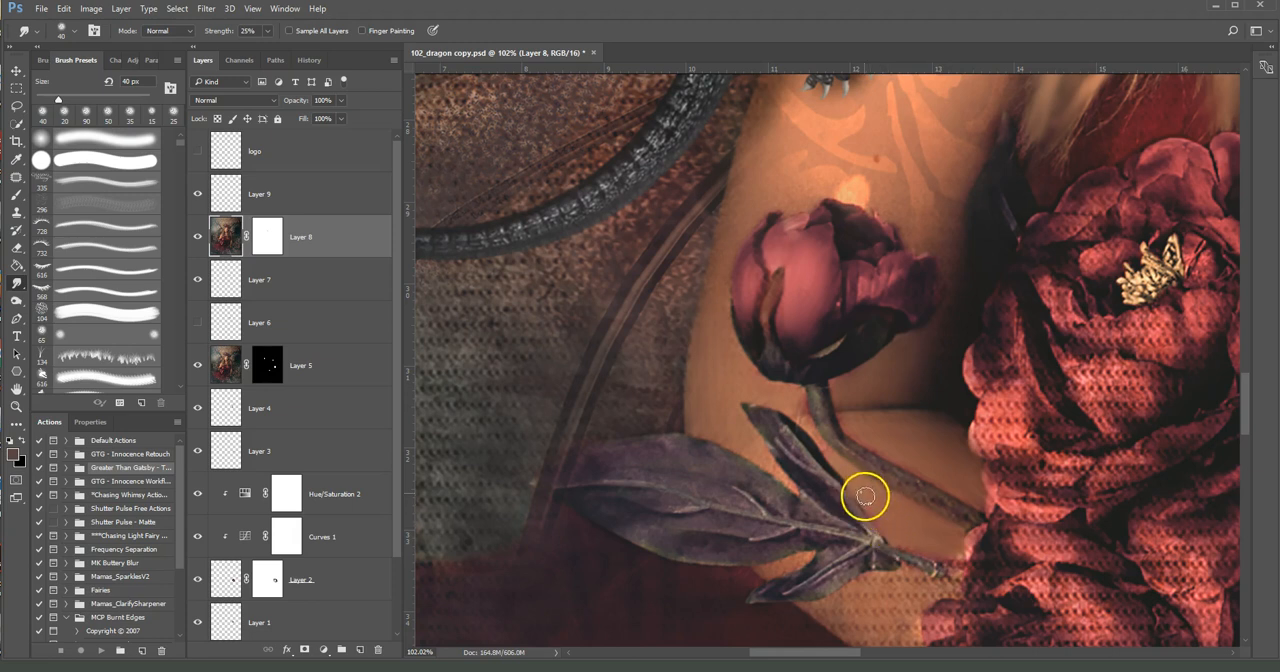
key(bracketleft)
key(bracketleft)
key(bracketleft)
key(bracketleft)
key(bracketleft)
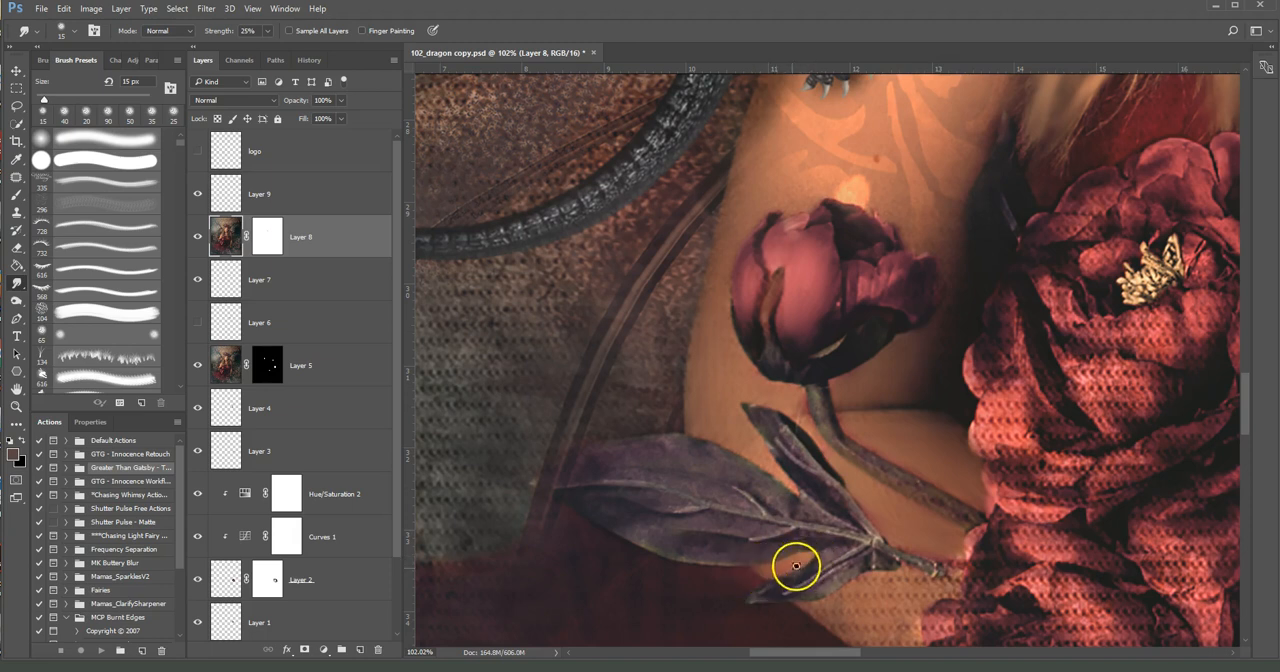
Smudge the forearm skin and edge below the leaf, raising the brush size to 35 px
drag(946, 591, 889, 478)
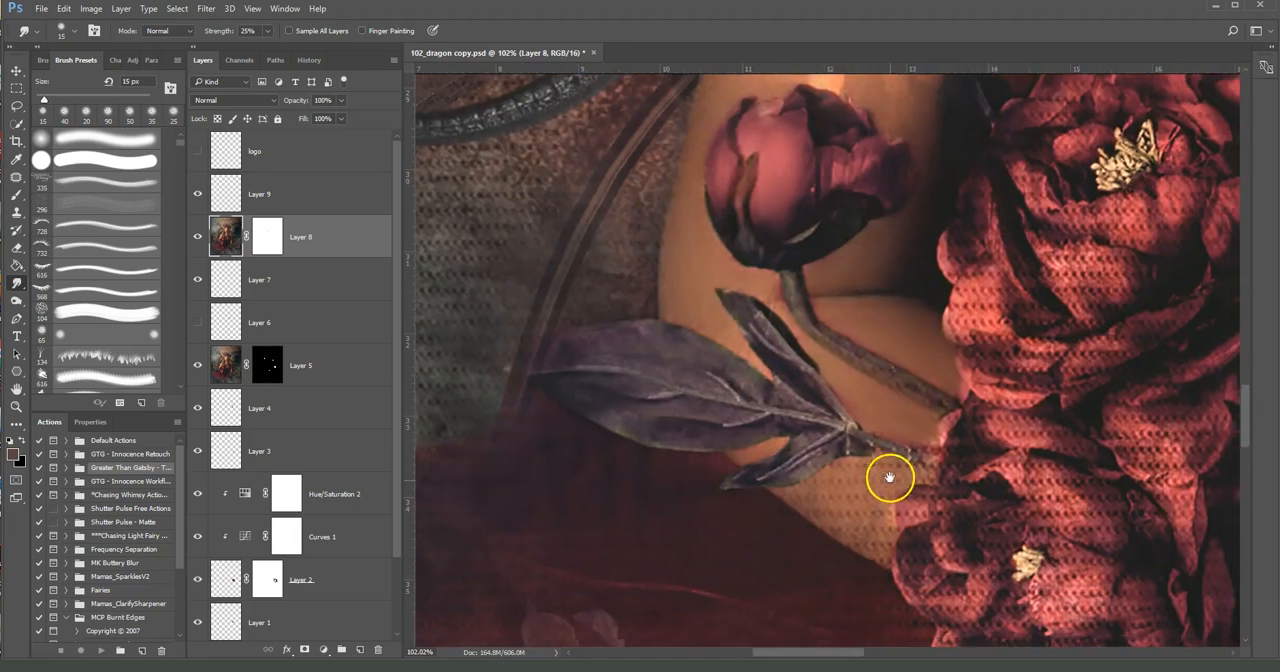
key(bracketright)
key(bracketright)
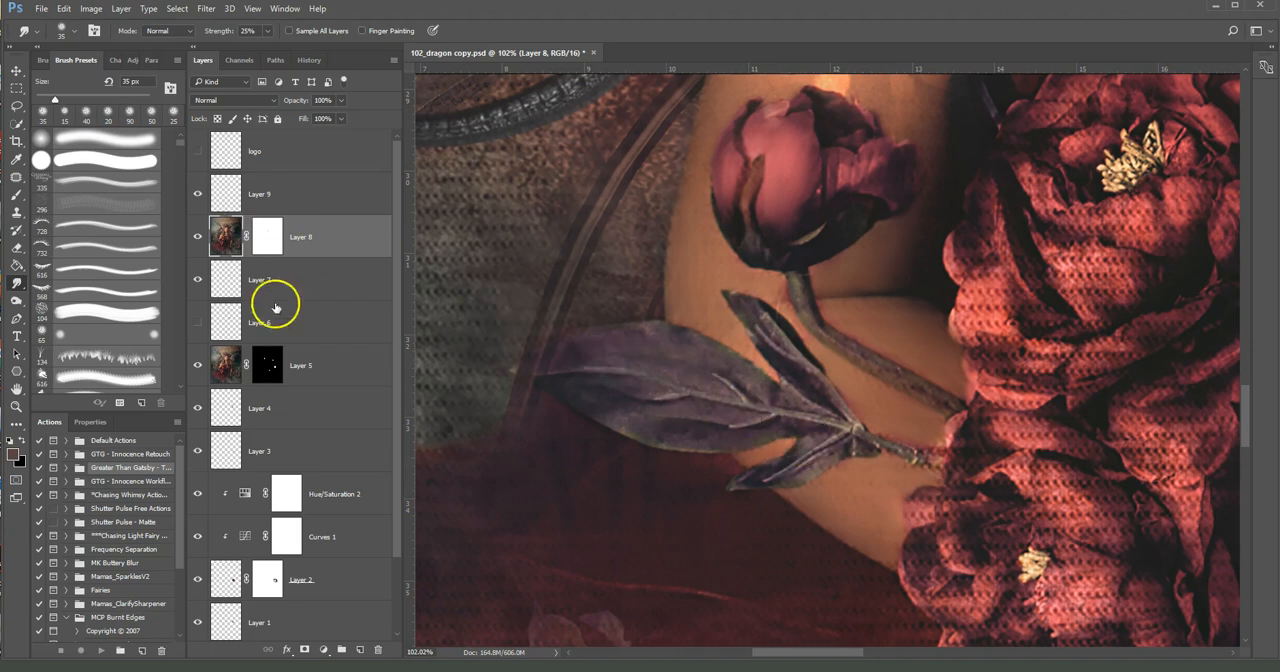
Paint a sampled skin tone over the forearm below the leaf on a new layer above Layer 8, using a 40 px Brush at 20% opacity
click(16, 197)
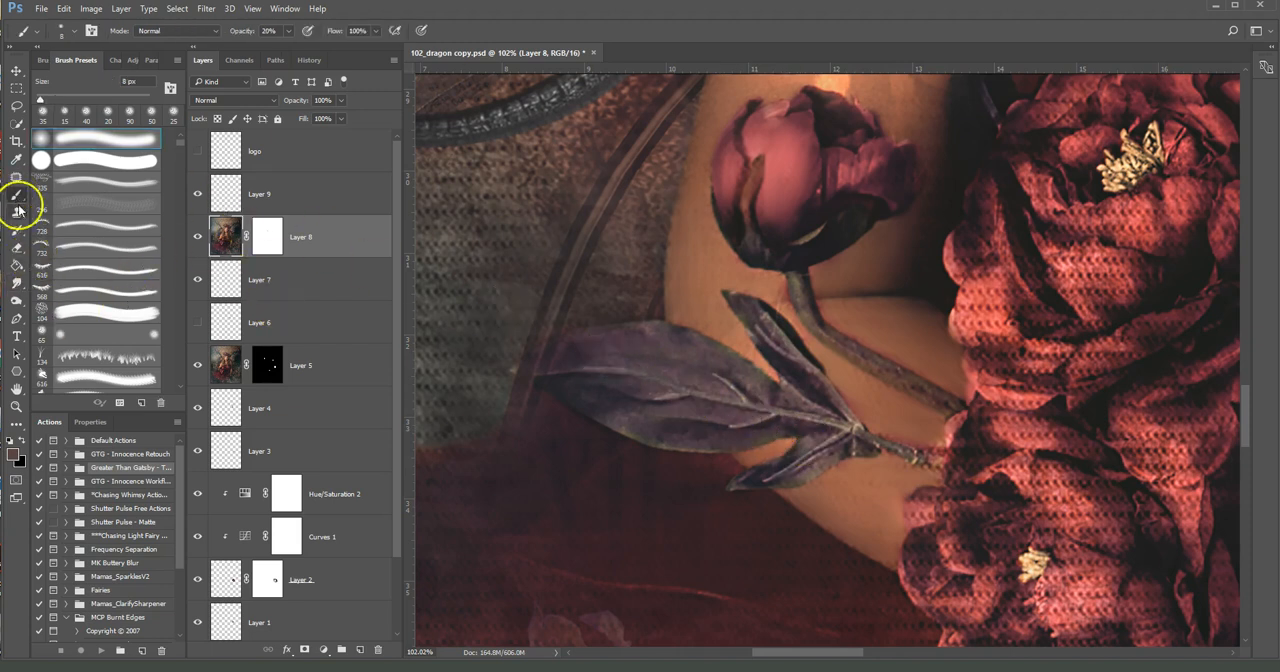
alt+click(788, 442)
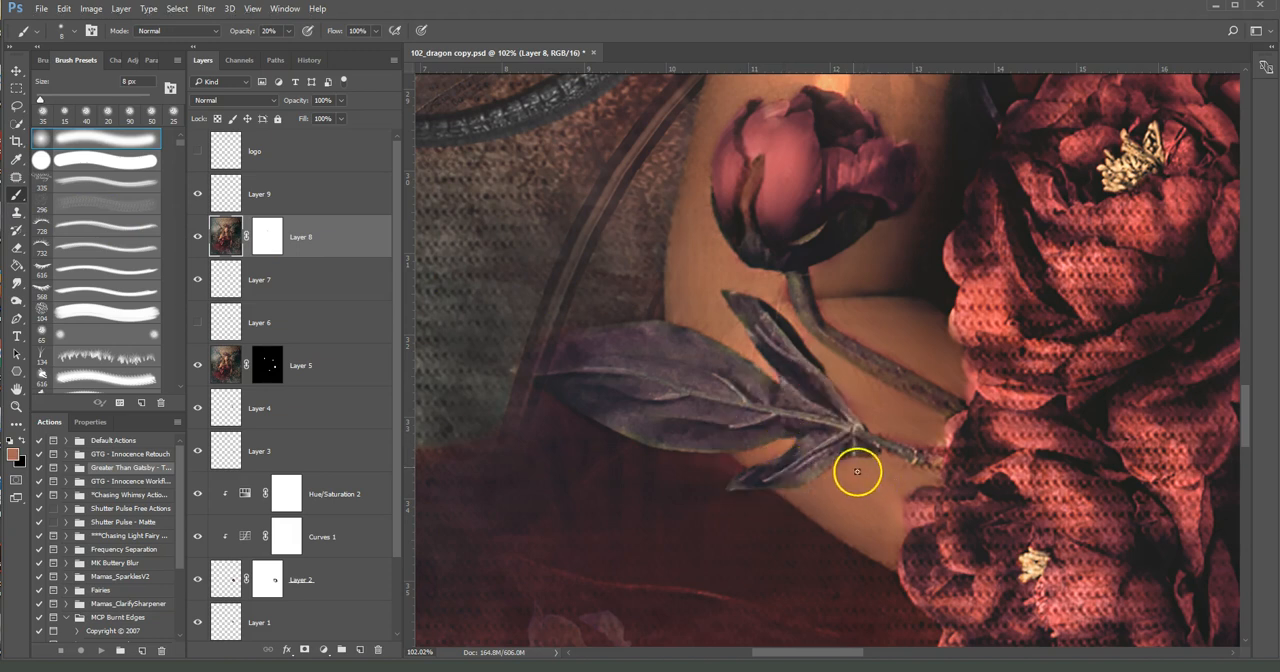
click(360, 650)
key(bracketright)
key(bracketright)
key(bracketright)
key(bracketright)
alt+click(841, 482)
mouse_move(840, 481)
mouse_down()
mouse_move(881, 513)
mouse_move(873, 501)
mouse_move(895, 509)
mouse_move(872, 479)
mouse_move(907, 482)
mouse_move(859, 384)
mouse_move(914, 470)
mouse_move(856, 477)
mouse_move(884, 503)
mouse_up()
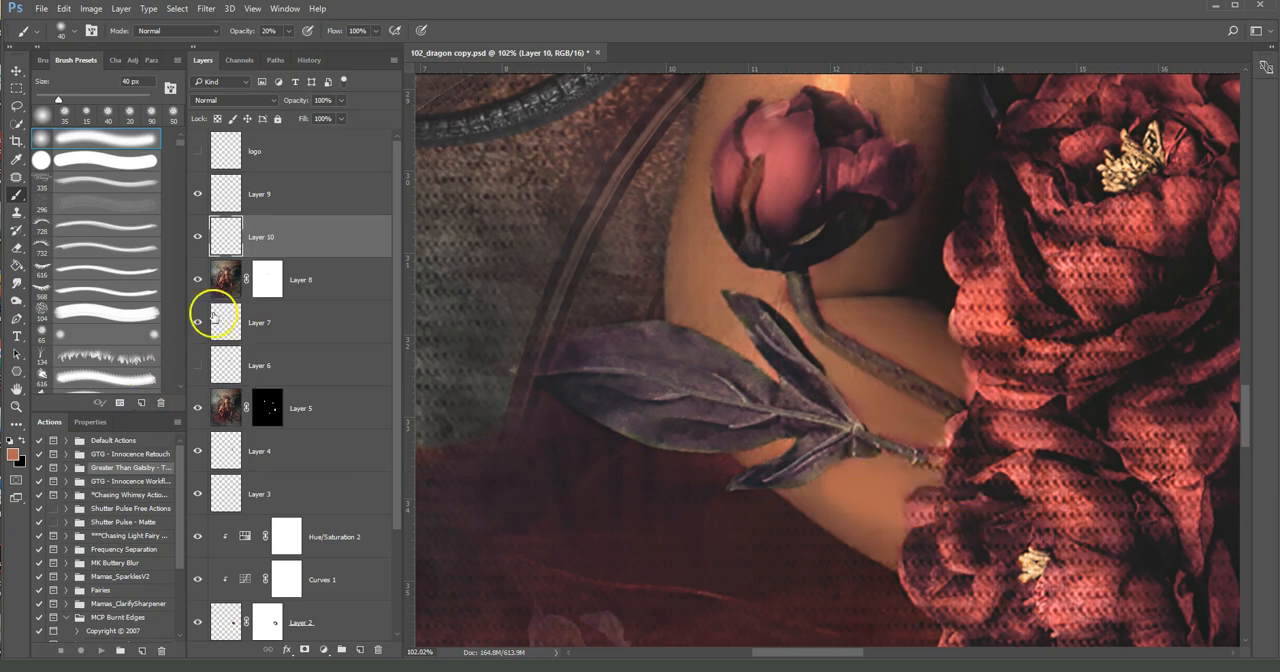
Stamp all visible layers into a new layer above Layer 9, and set the Smudge tool's brush size to 50 px
click(226, 285)
click(17, 283)
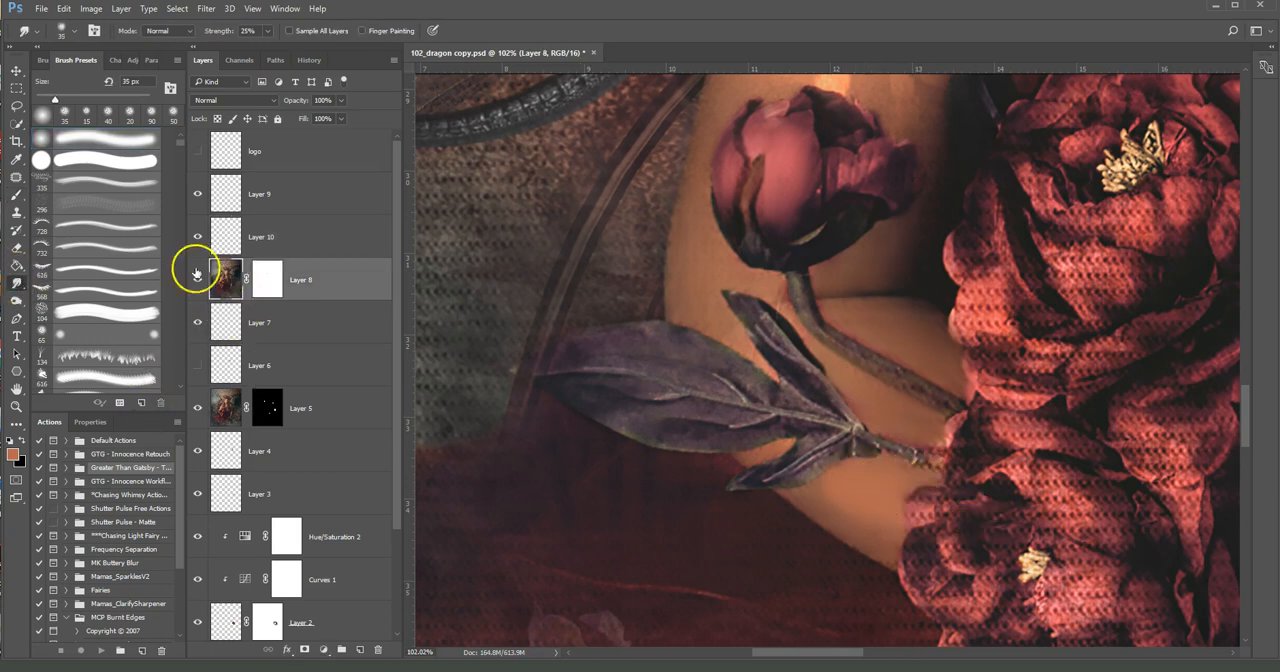
click(322, 224)
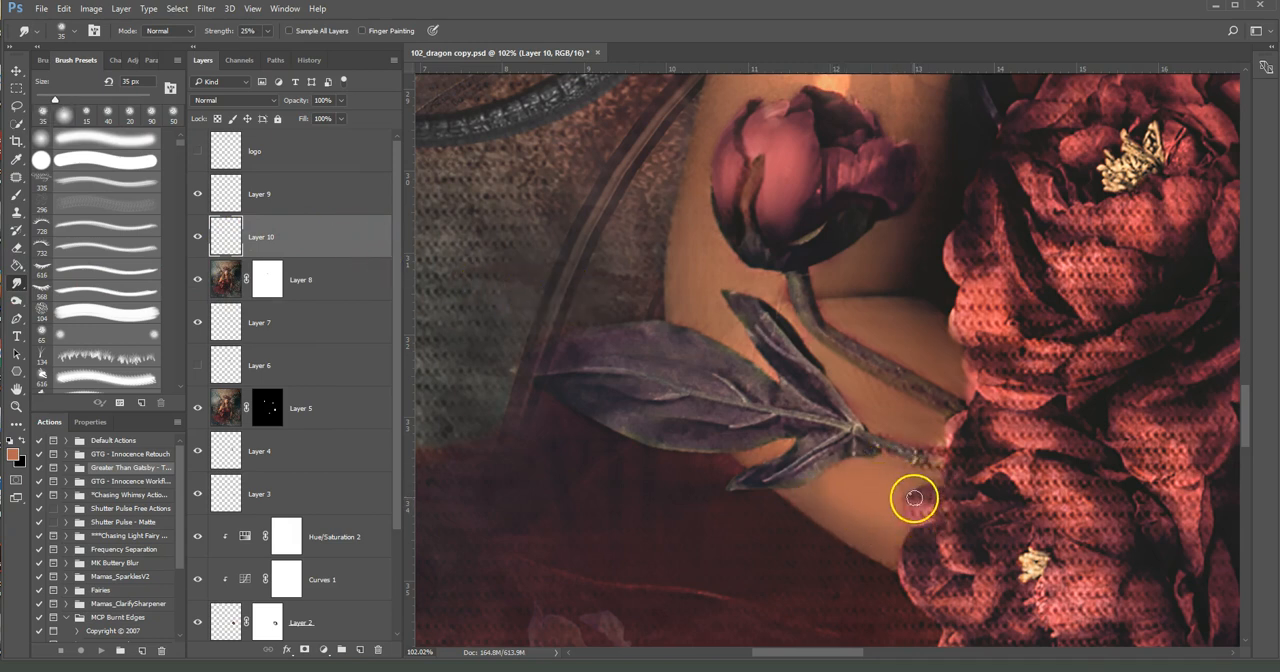
click(288, 207)
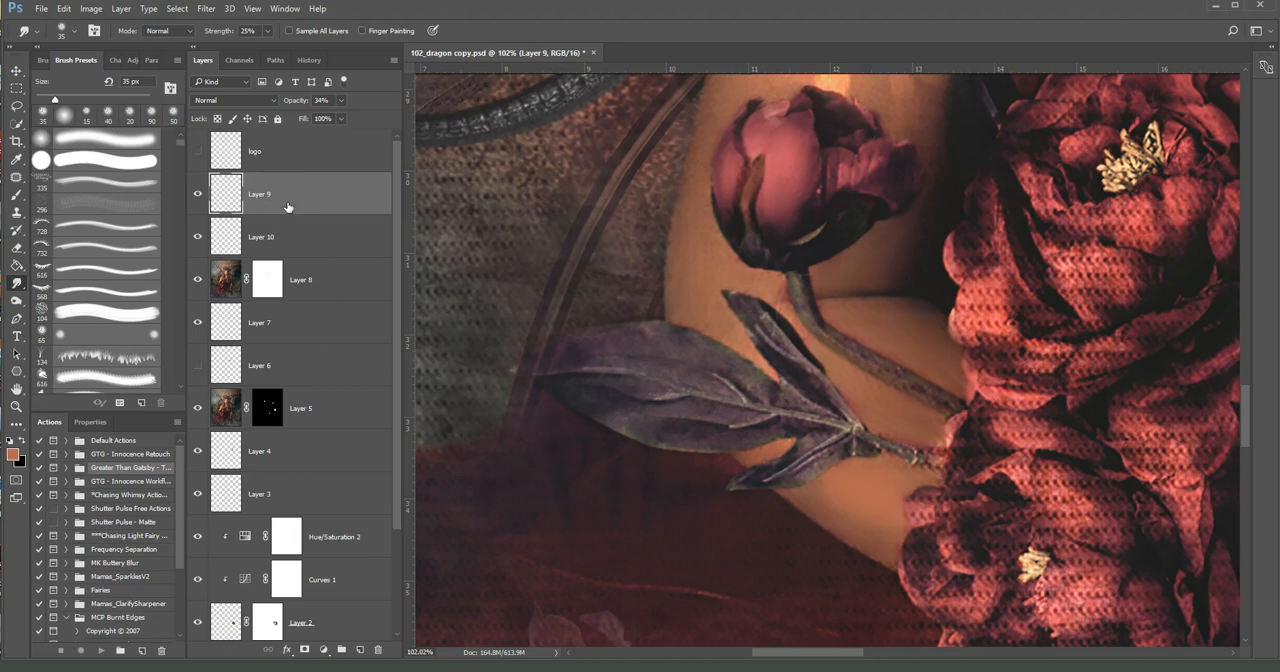
key(ctrl+shift+alt+e)
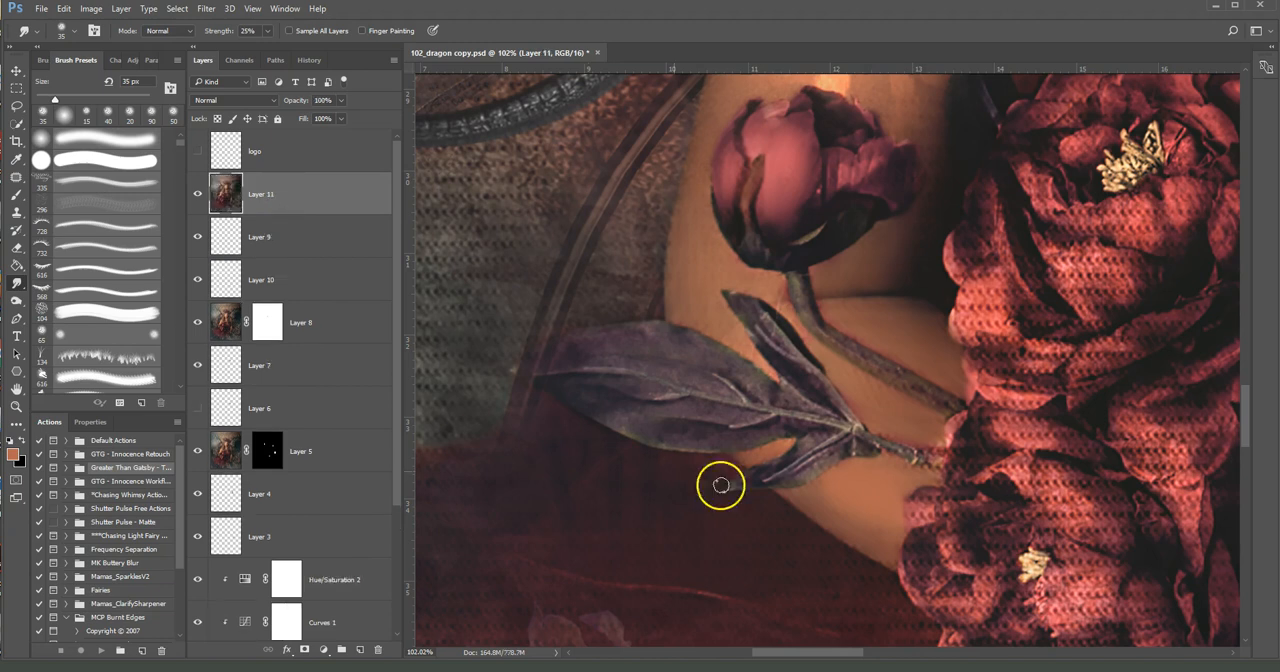
key(bracketright)
key(bracketright)
key(bracketright)
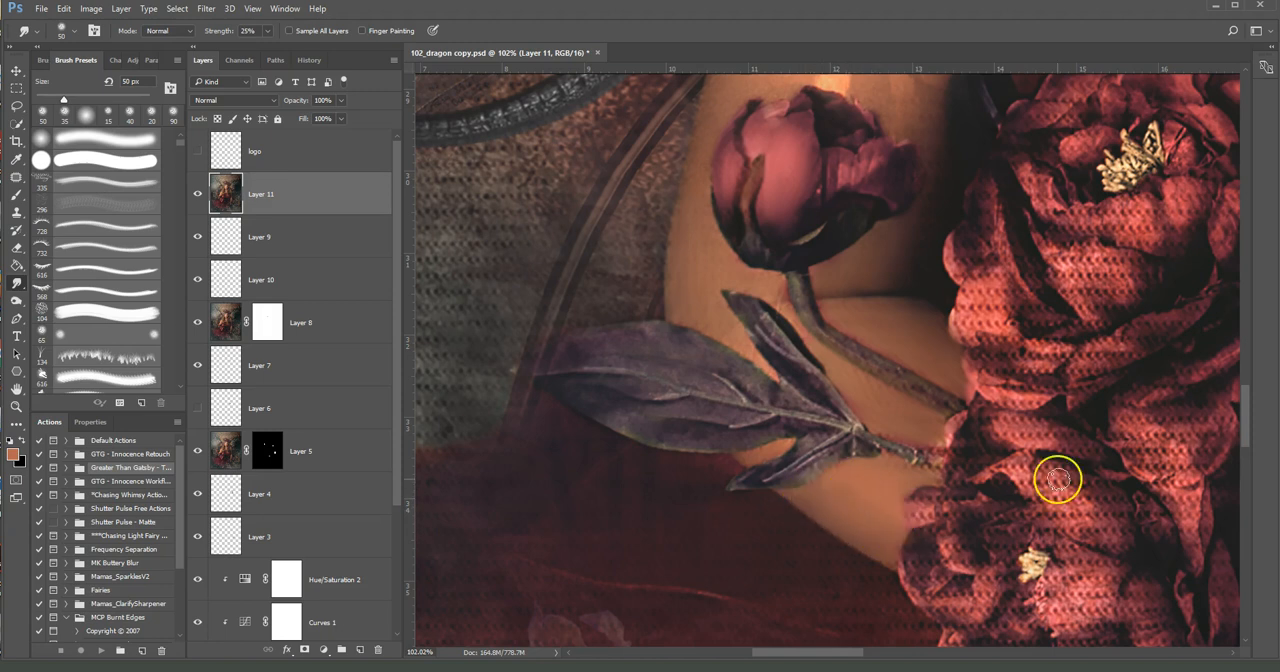
Examine the flowers, arm, dress, hair and dragon, and the overall composite portrait
scroll(1066, 458, down, 6)
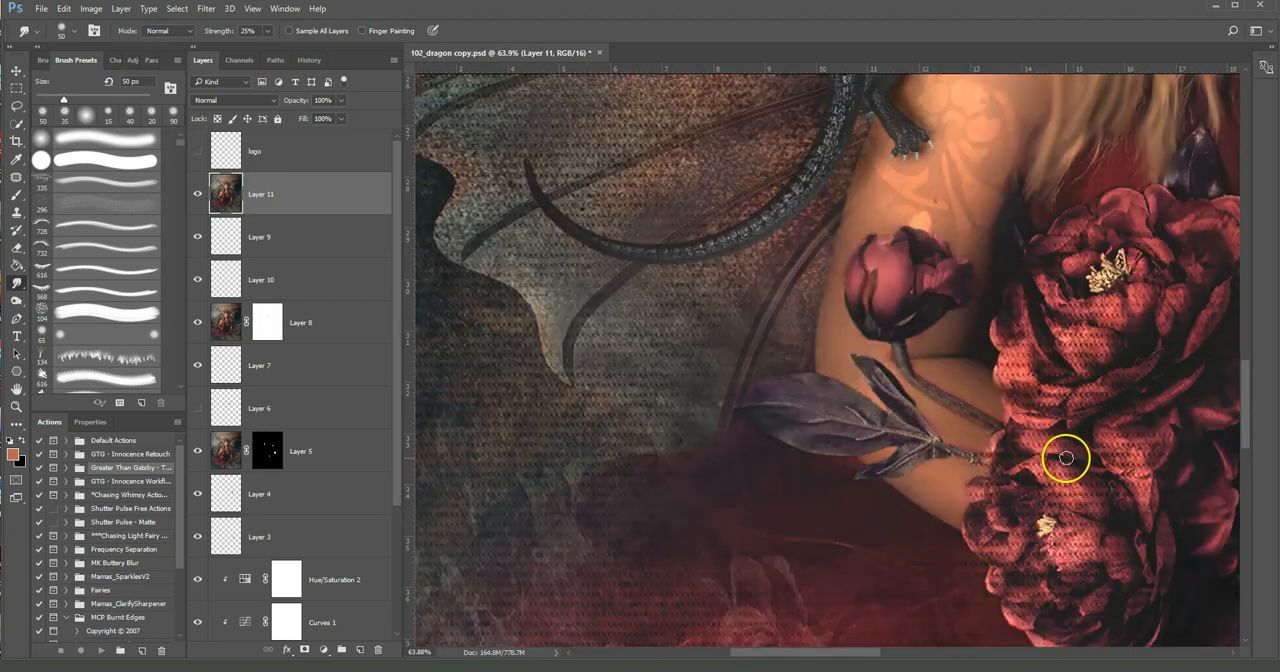
scroll(1066, 458, down, 1)
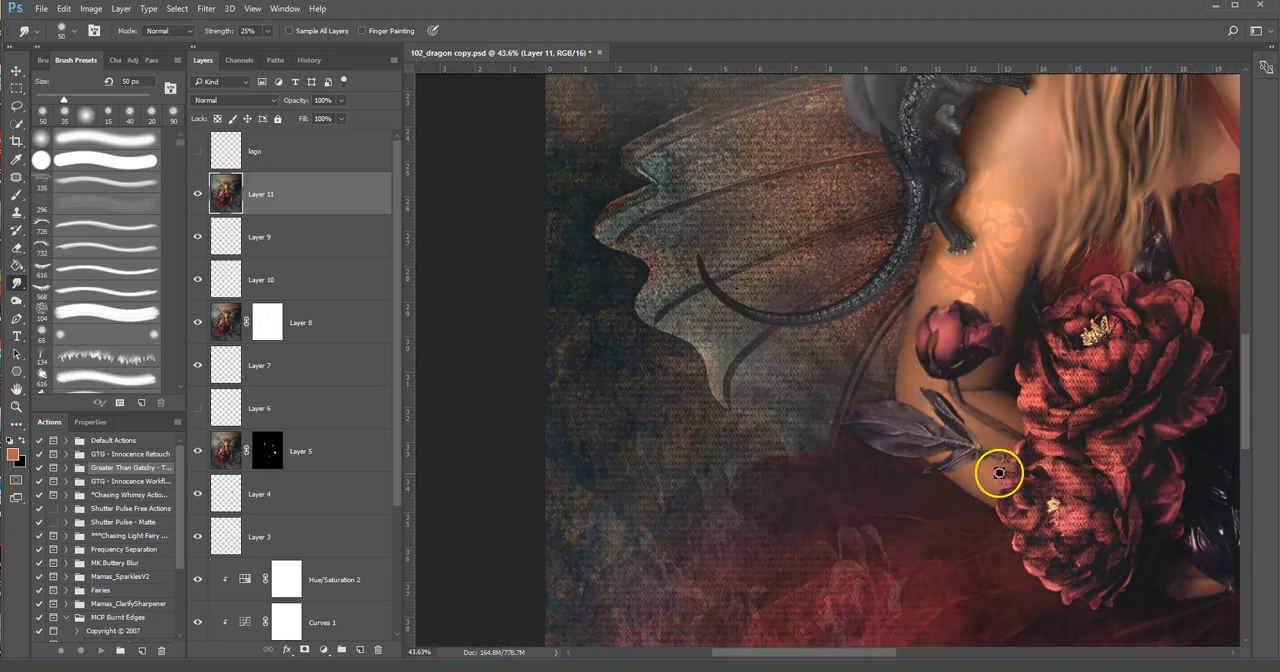
drag(1063, 386, 906, 468)
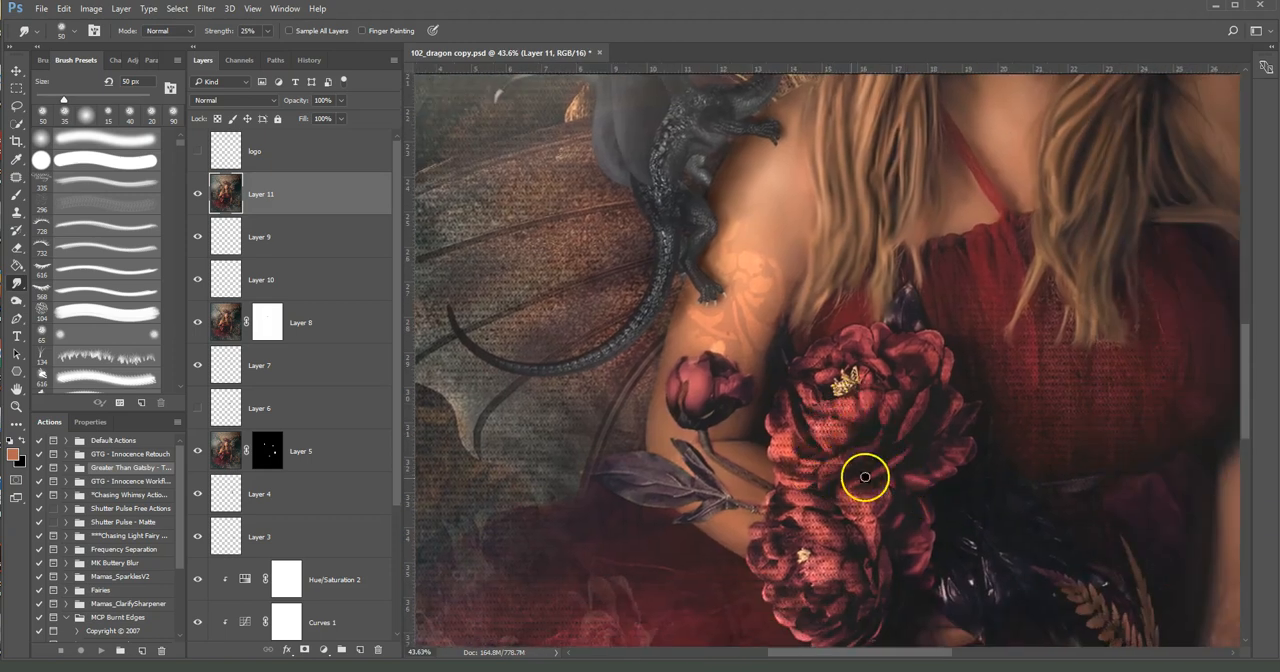
drag(956, 437, 711, 500)
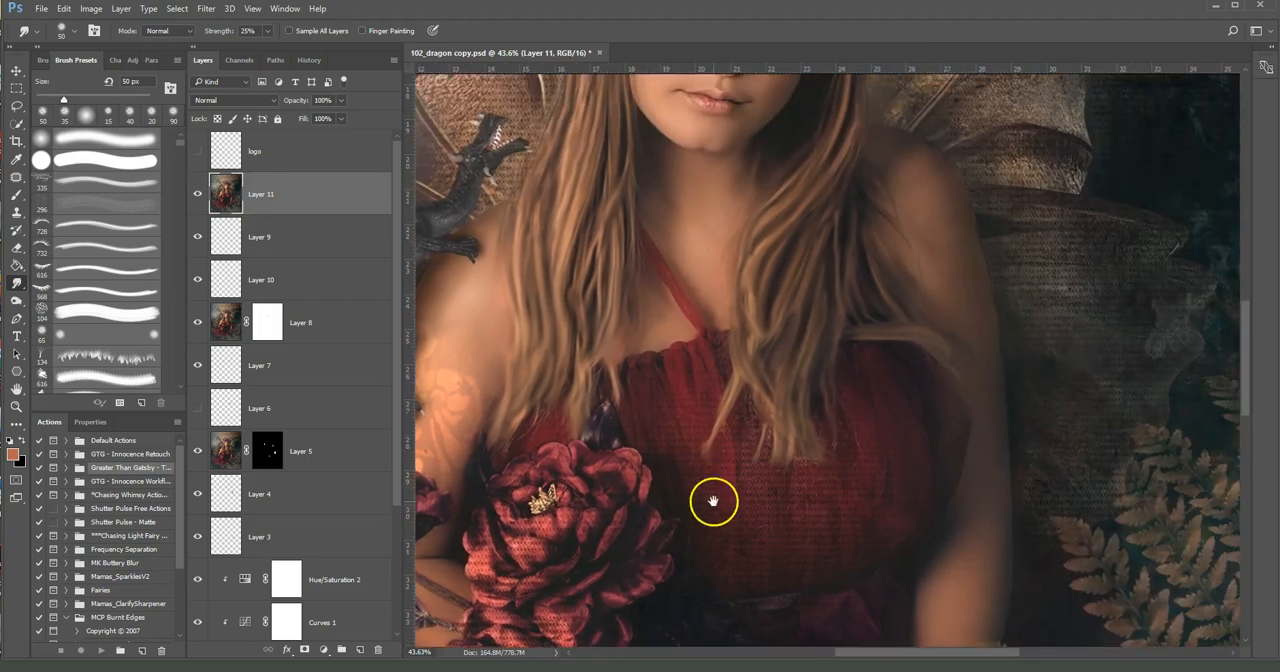
drag(871, 460, 796, 363)
mouse_move(668, 92)
mouse_down()
mouse_move(740, 306)
mouse_move(834, 338)
mouse_up()
scroll(790, 400, down, 2)
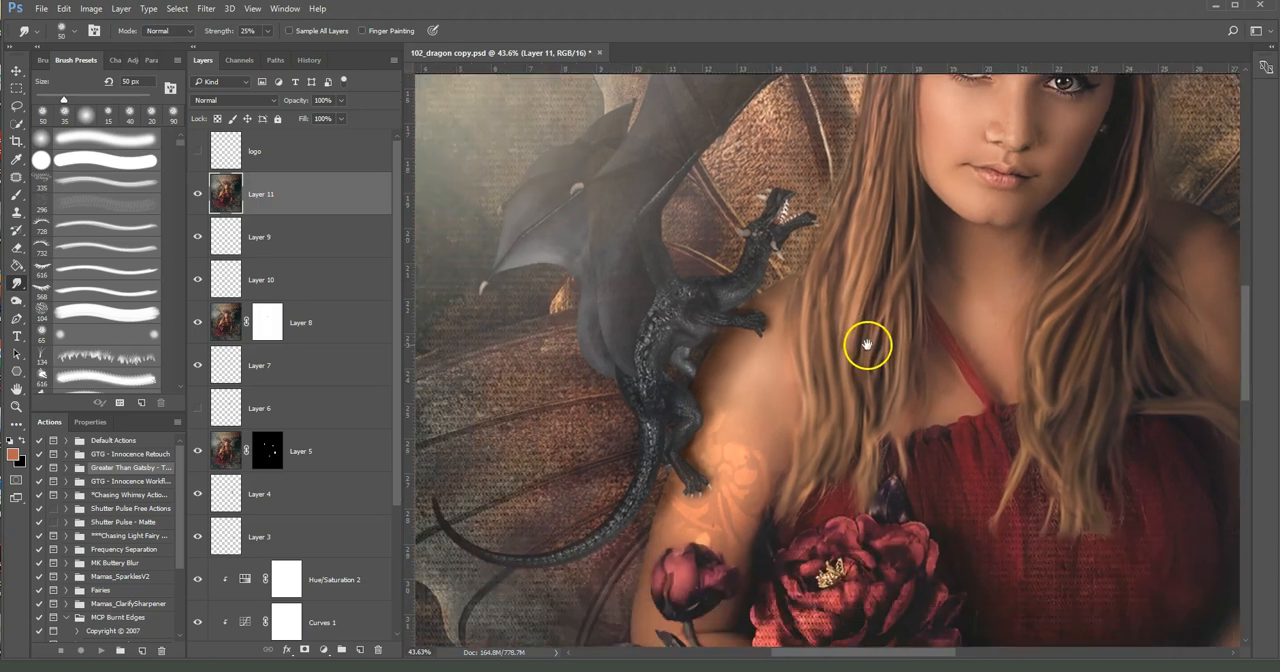
scroll(1037, 354, down, 2)
scroll(1034, 359, down, 3)
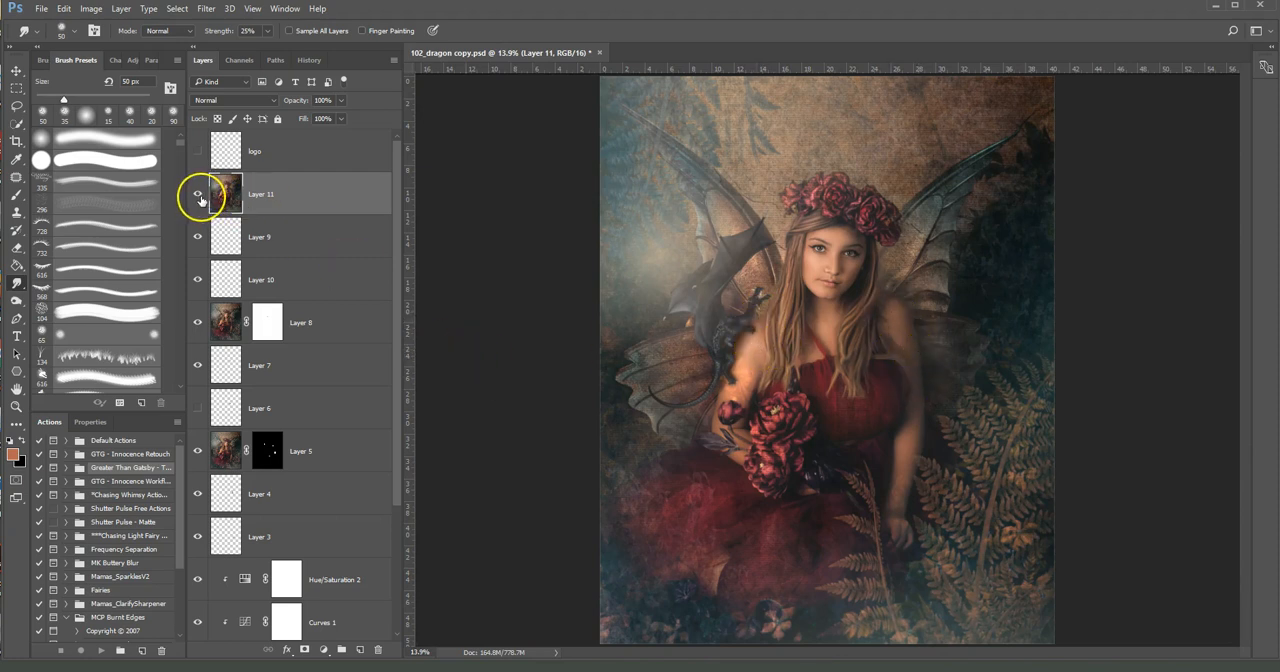
Group the four layers from Layer 11 down to Layer 8
ctrl+click(327, 327)
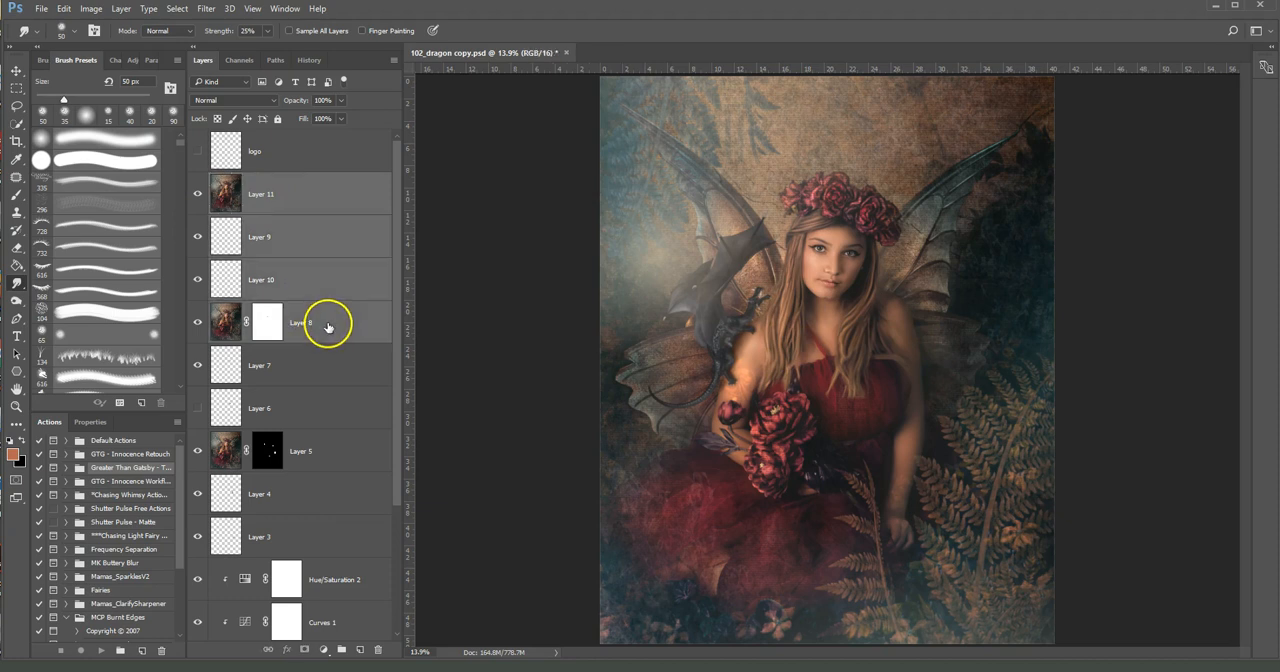
click(121, 8)
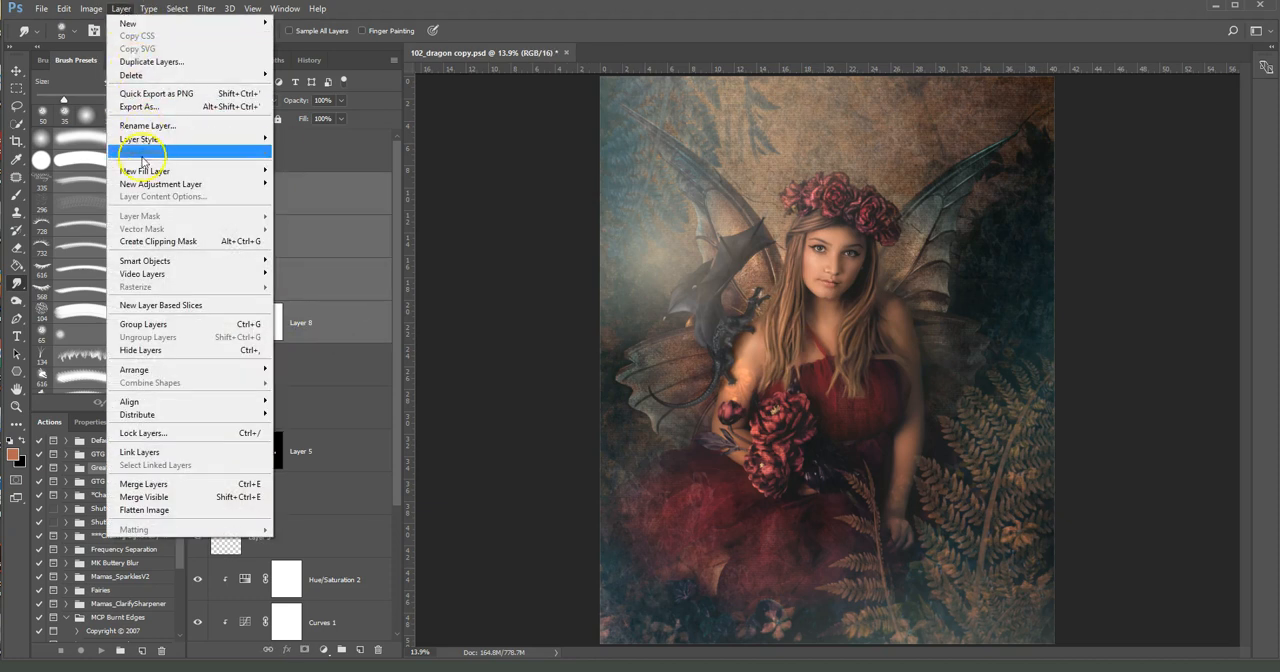
click(155, 325)
Compare the hair, shoulder and overall portrait with the new layer group hidden and shown, leaving the group visible
click(197, 180)
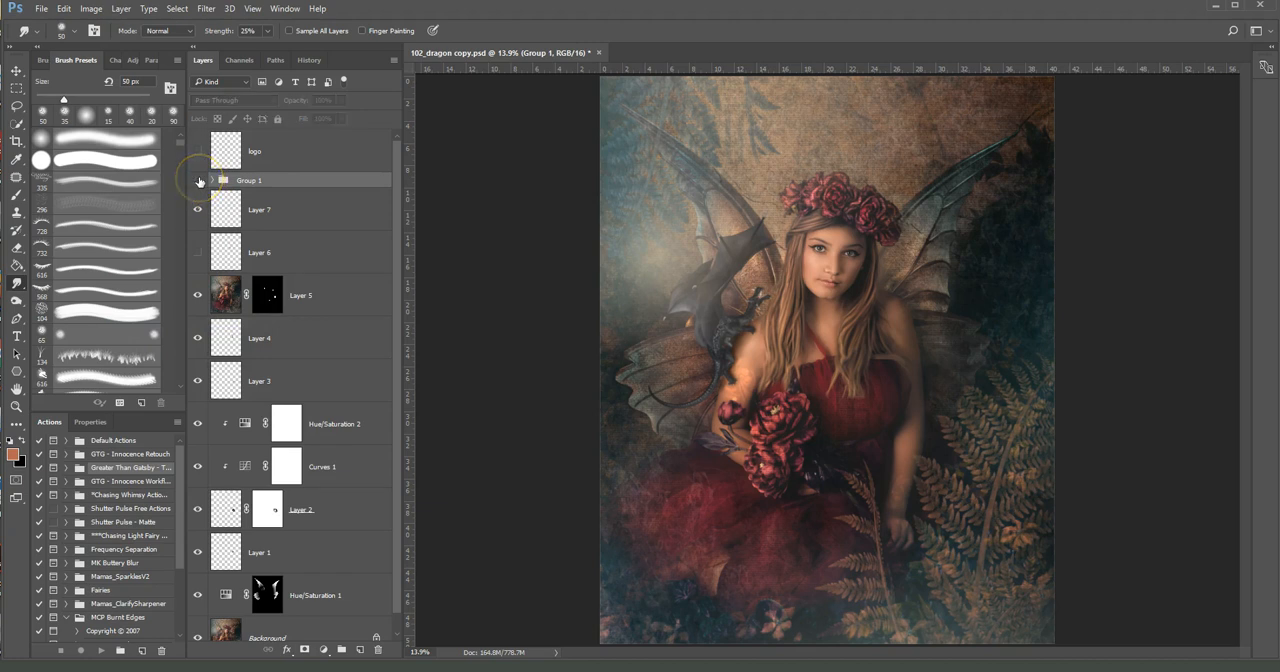
scroll(900, 350, up, 8)
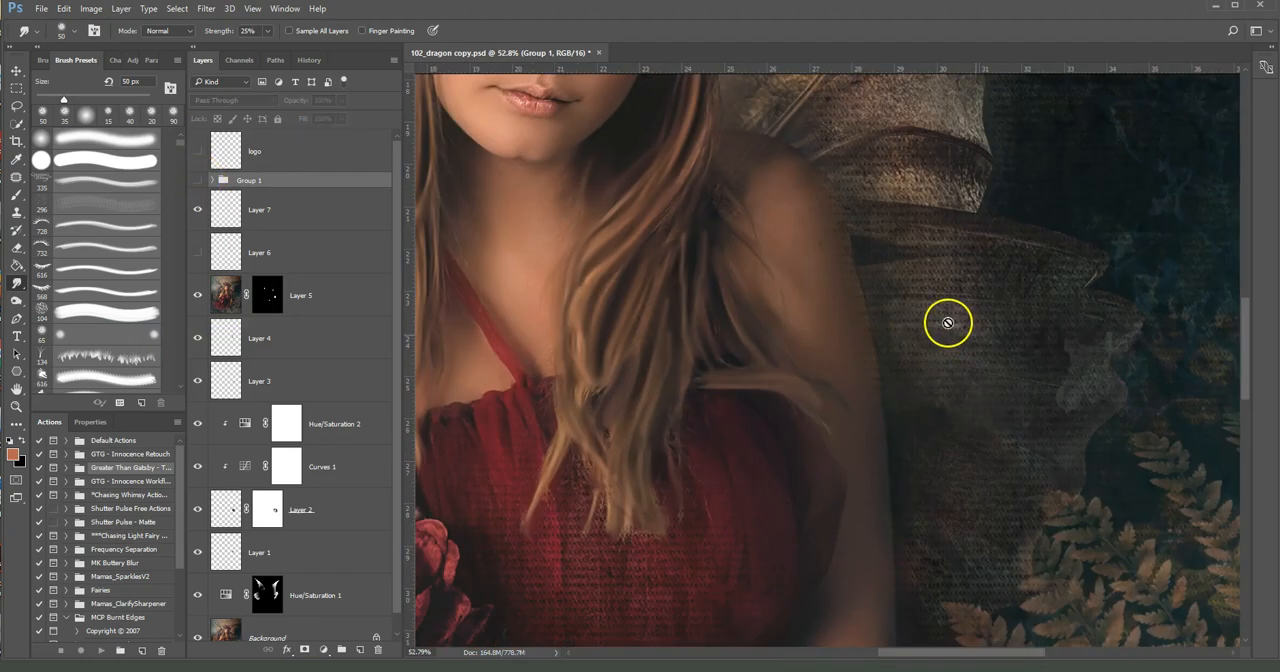
scroll(937, 317, up, 3)
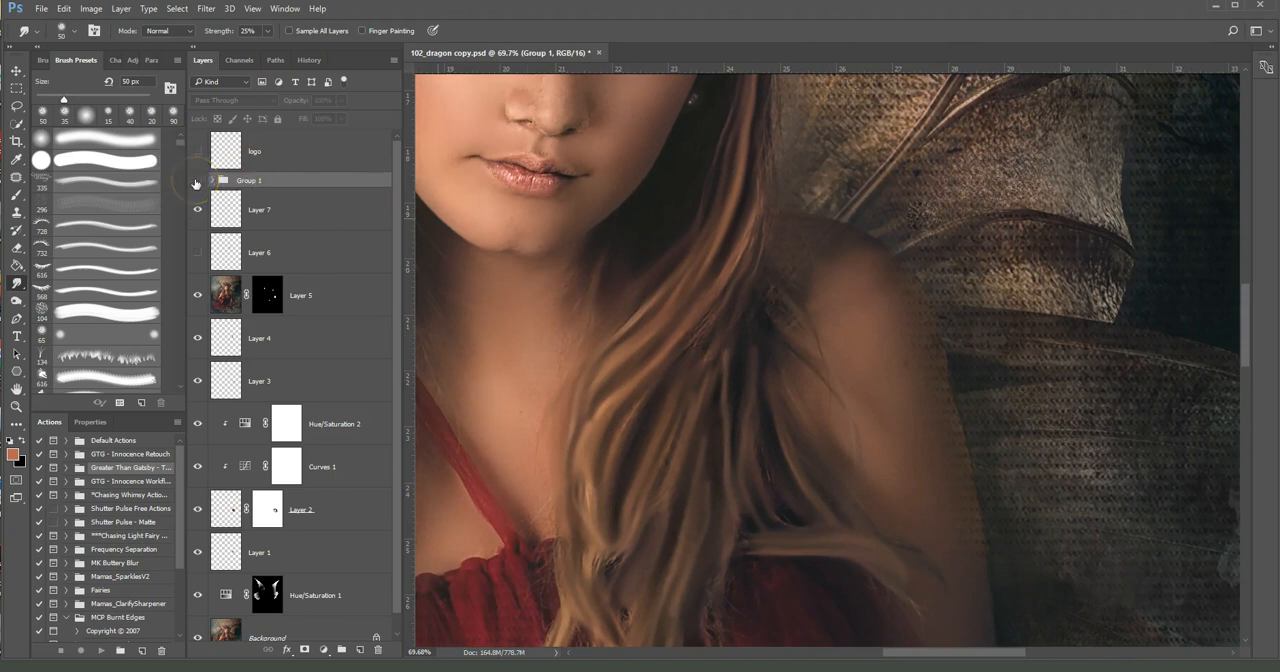
click(197, 180)
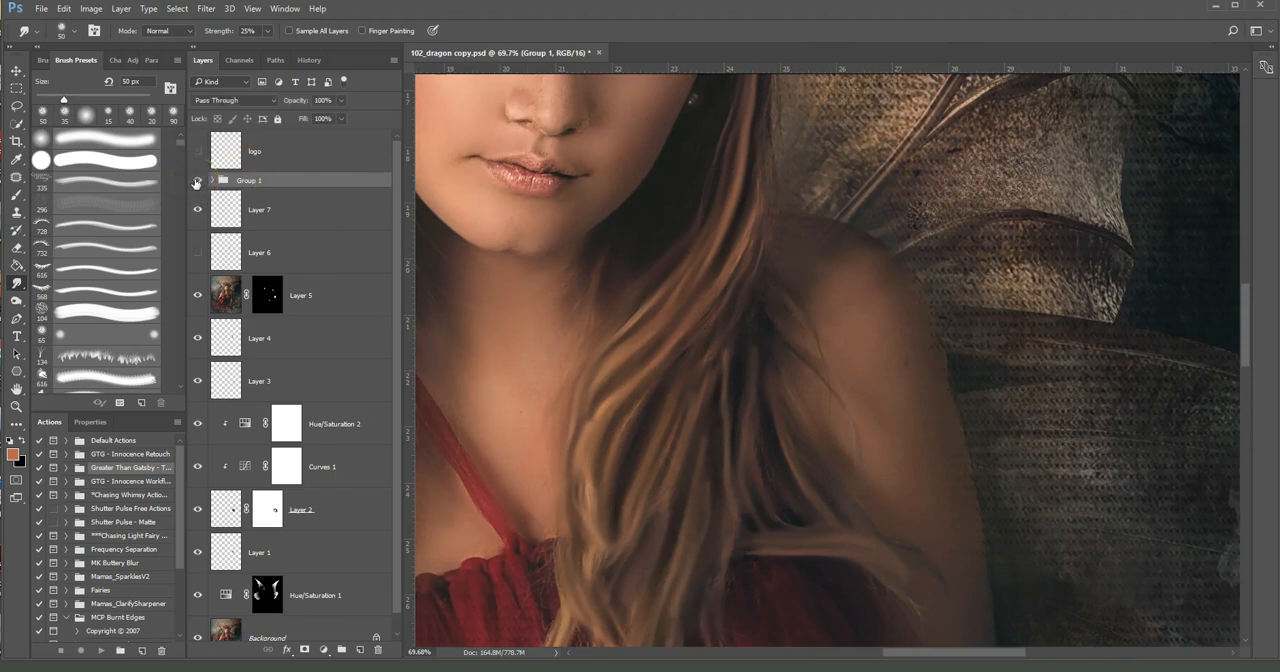
scroll(905, 332, down, 5)
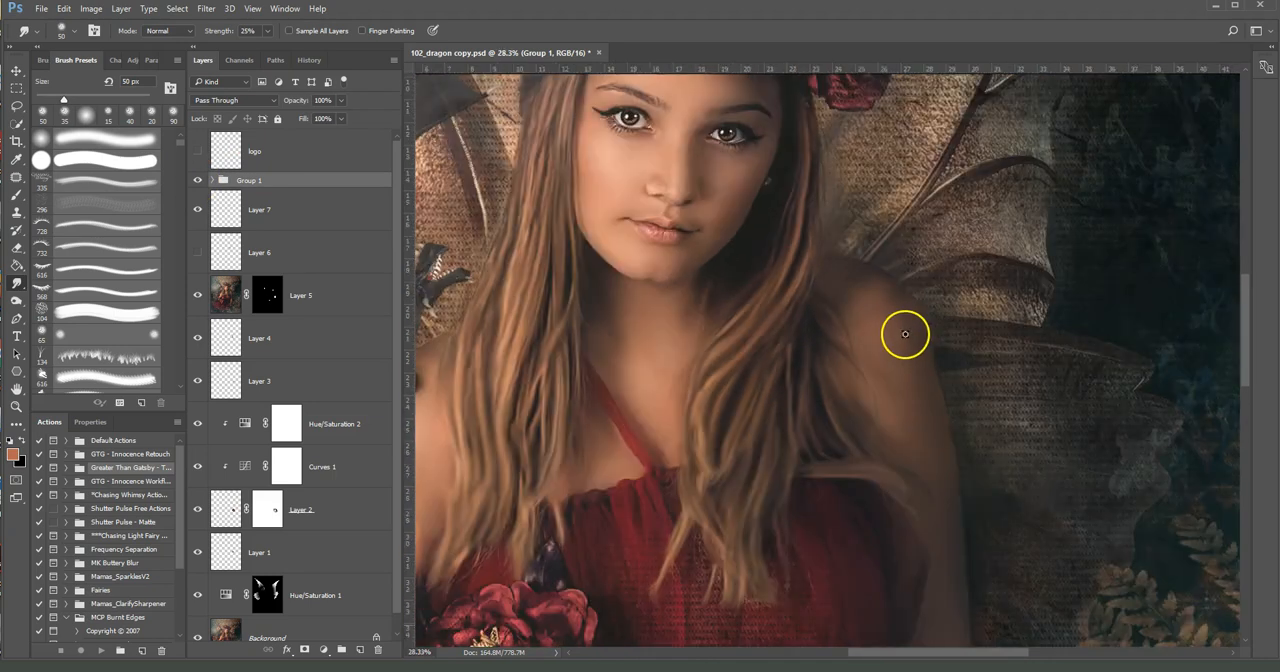
scroll(905, 332, down, 2)
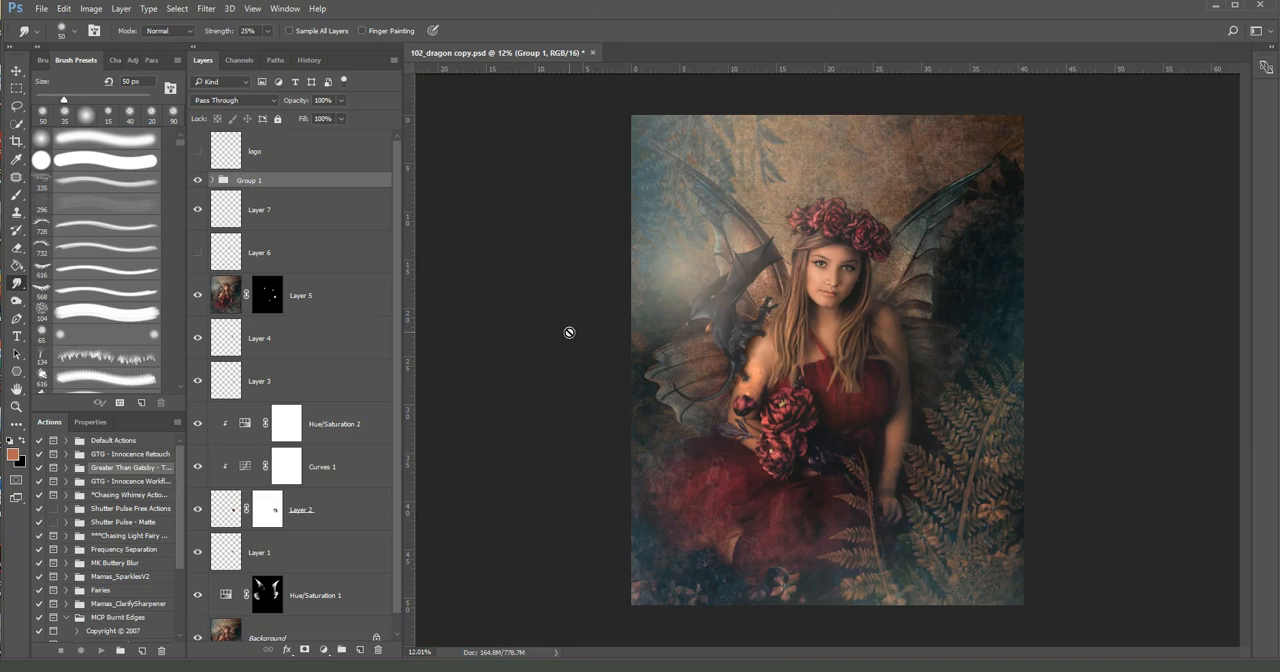
click(1171, 447)
click(1155, 447)
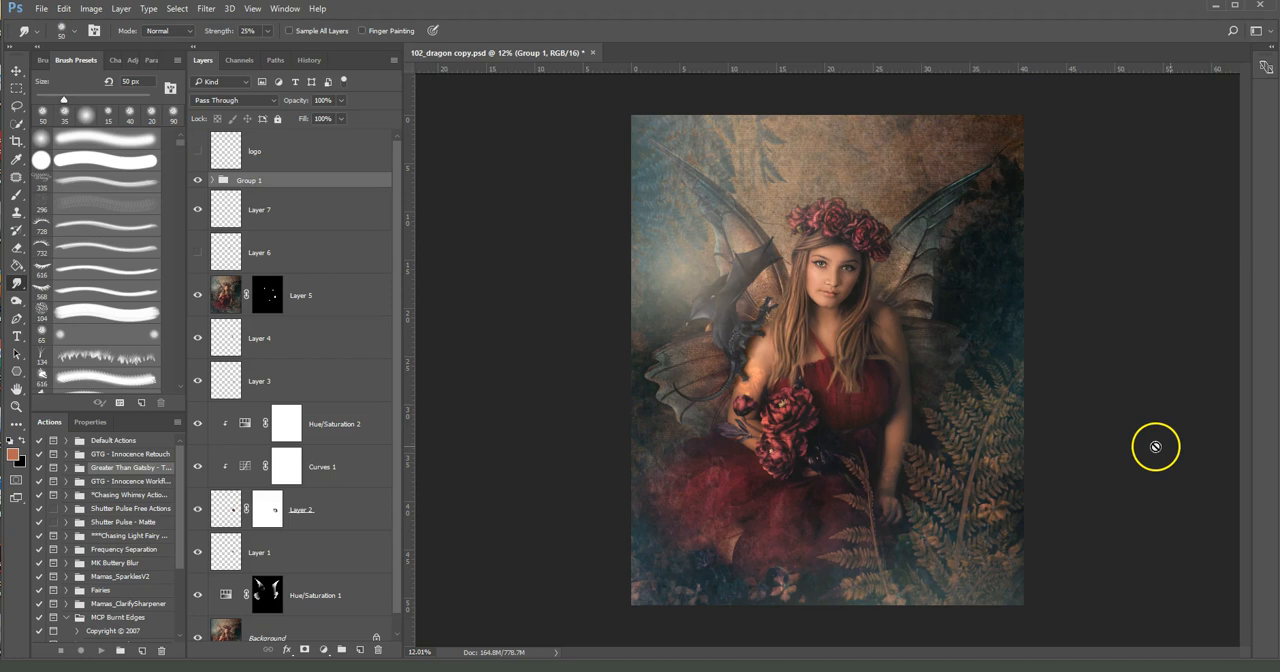